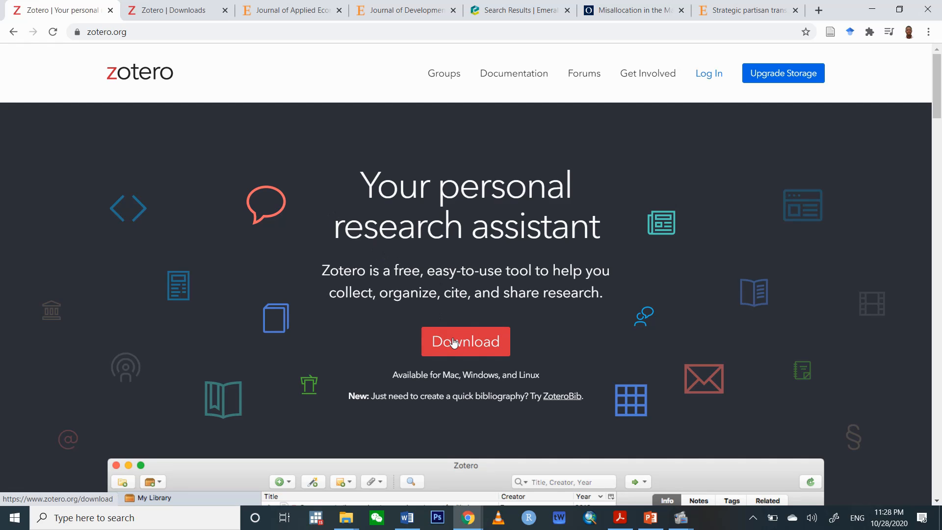
Step: Open the Zotero downloads page in the browser and launch the Zotero application from the desktop
{"action": "left_click", "coordinate": [180, 19]}
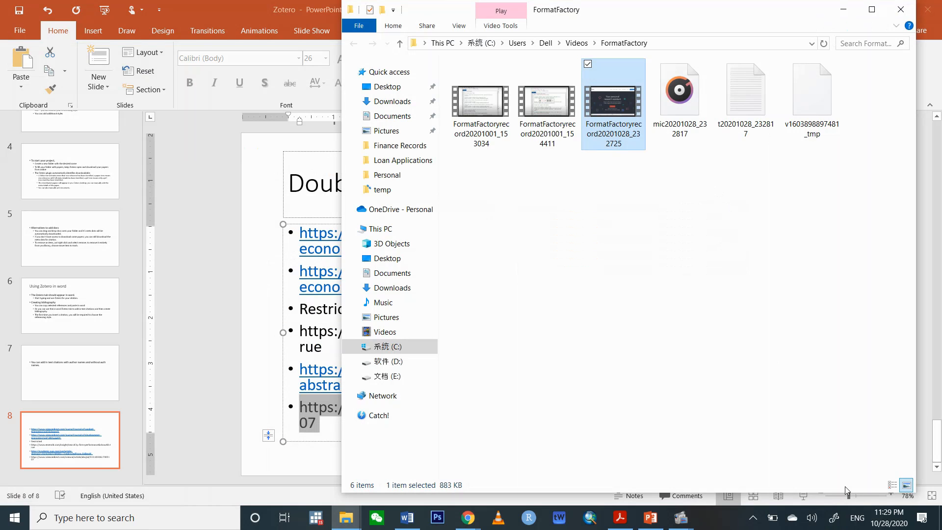
{"action": "left_click", "coordinate": [939, 518]}
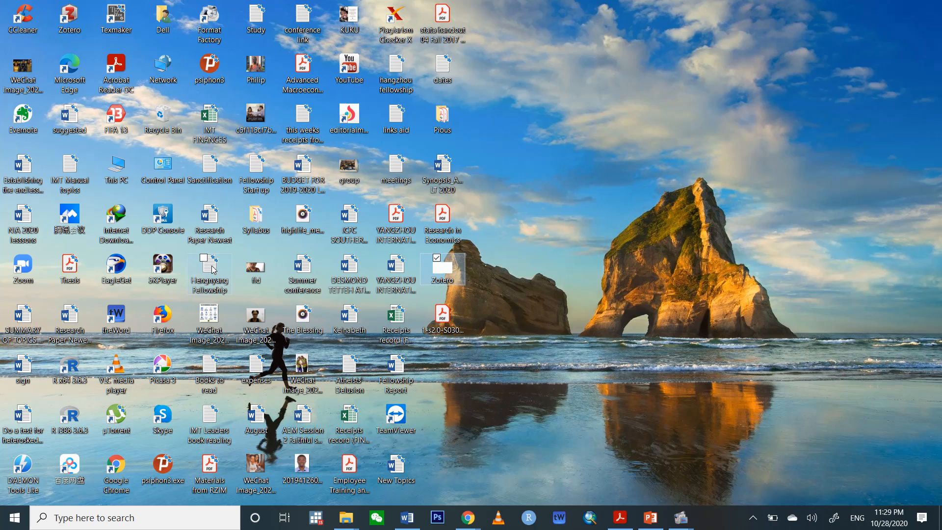
{"action": "key", "text": "z"}
{"action": "key", "text": "z"}
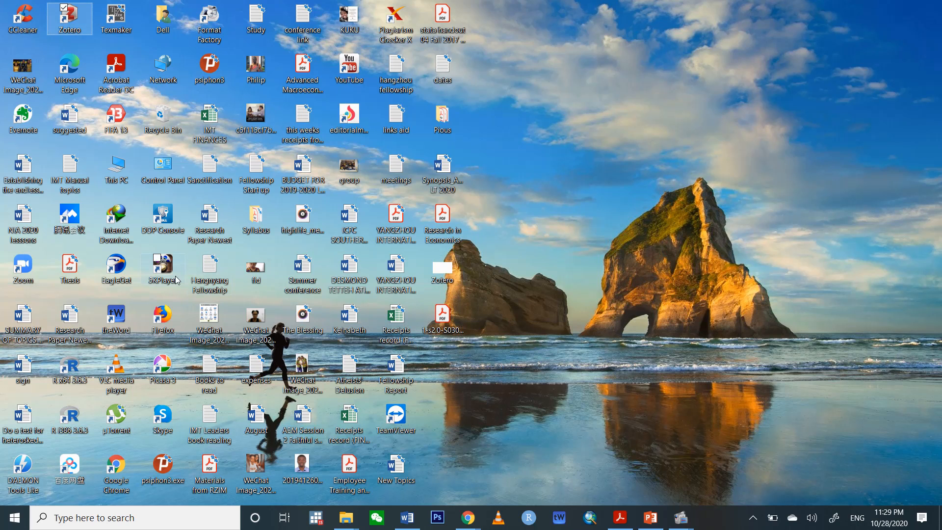
{"action": "double_click", "coordinate": [65, 23]}
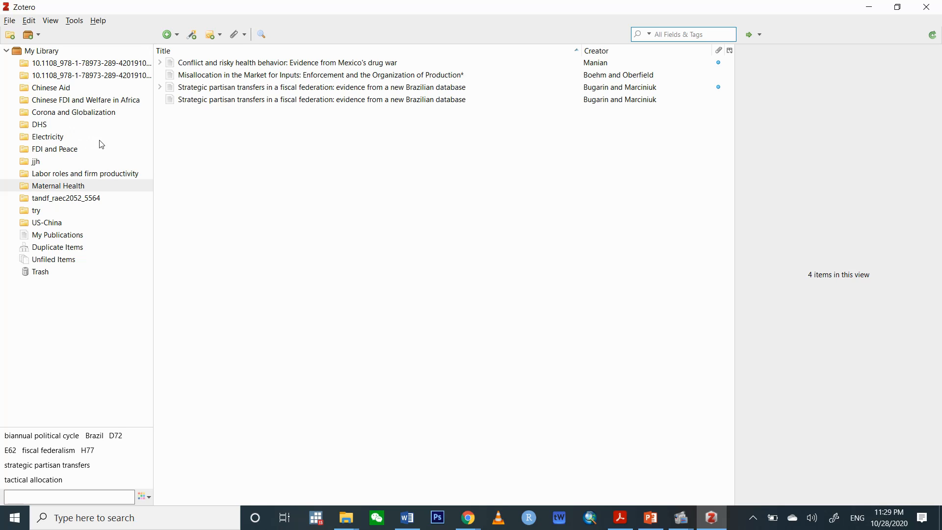
Step: Examine the data syncing account settings in the Zotero preferences and leave them without saving
{"action": "left_click", "coordinate": [30, 22]}
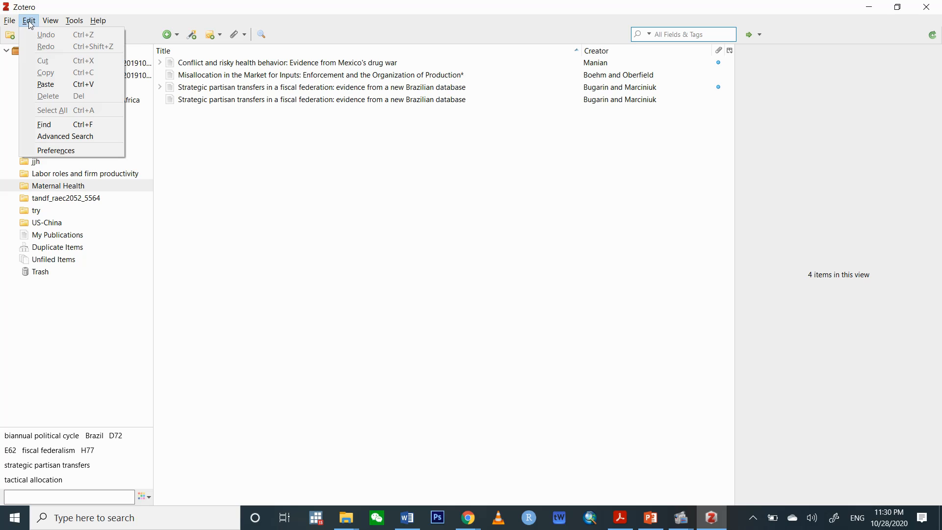
{"action": "left_click", "coordinate": [48, 151]}
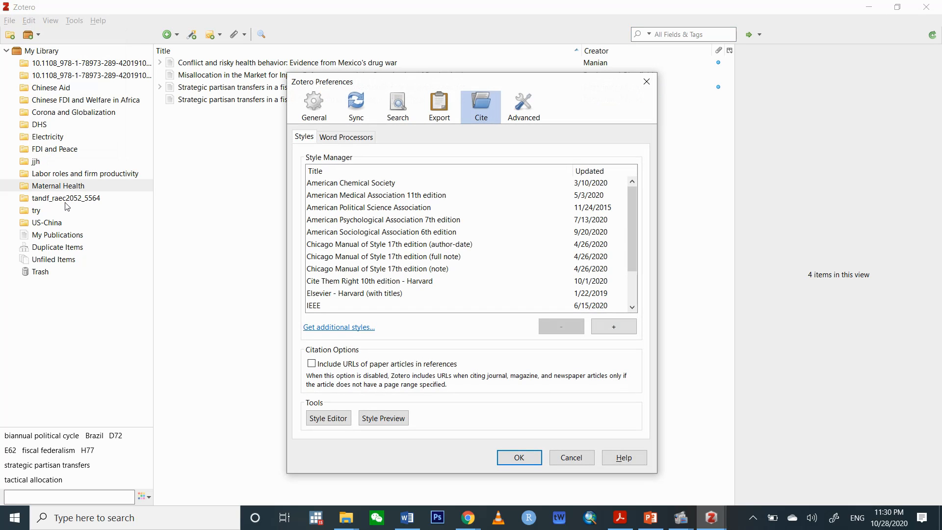
{"action": "left_click", "coordinate": [355, 113]}
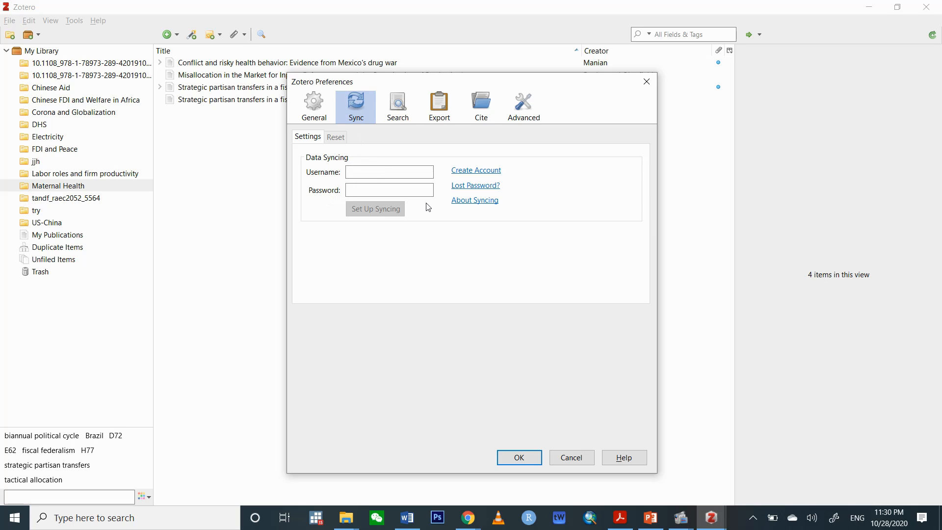
{"action": "left_click", "coordinate": [572, 455]}
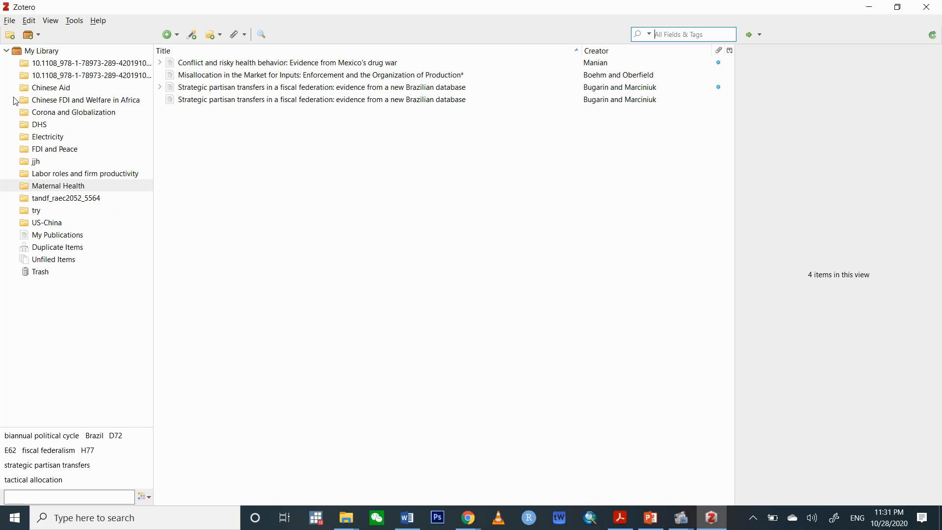
Step: Create a new collection named Trial under My Library
{"action": "left_click", "coordinate": [4, 51]}
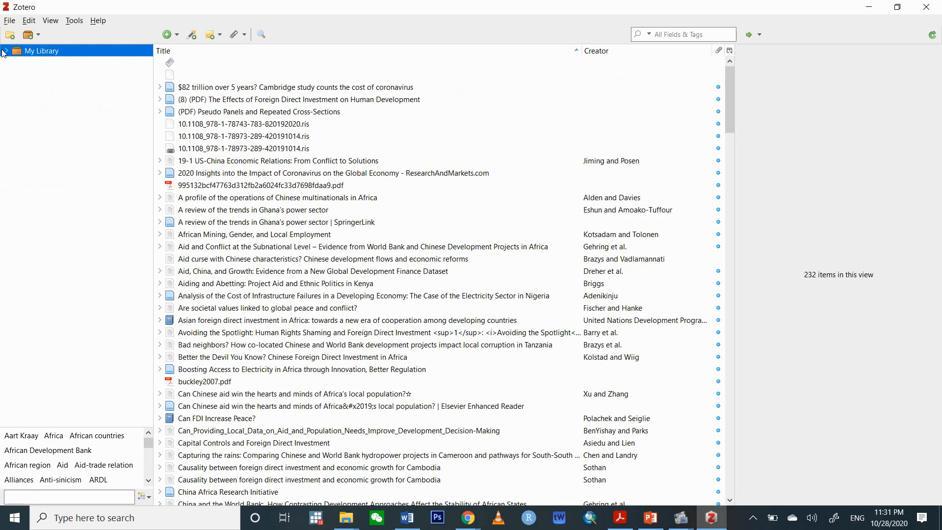
{"action": "left_click", "coordinate": [5, 51]}
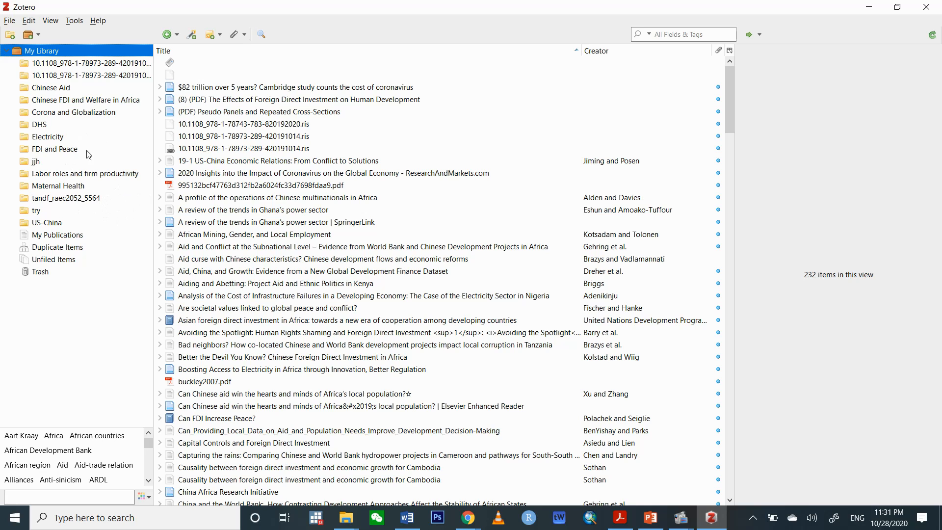
{"action": "left_click", "coordinate": [10, 35]}
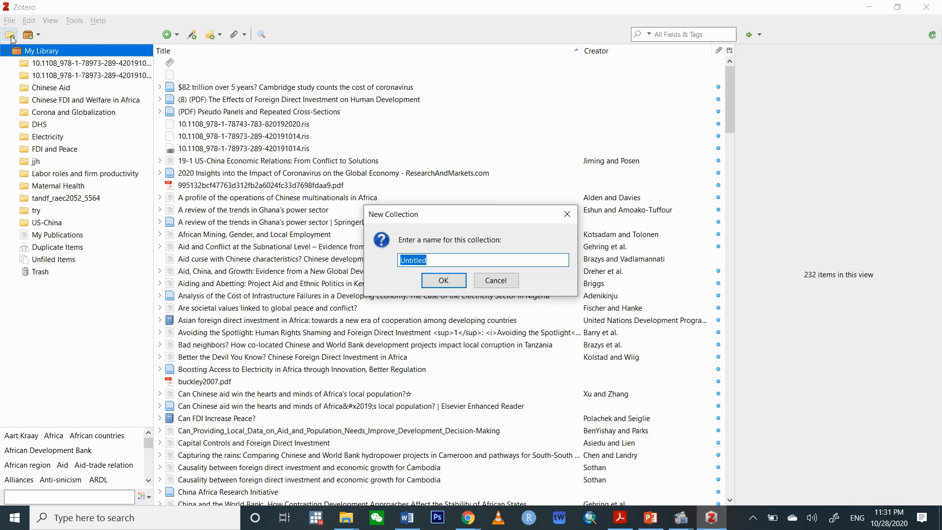
{"action": "type", "text": "Trial"}
{"action": "left_click", "coordinate": [443, 280]}
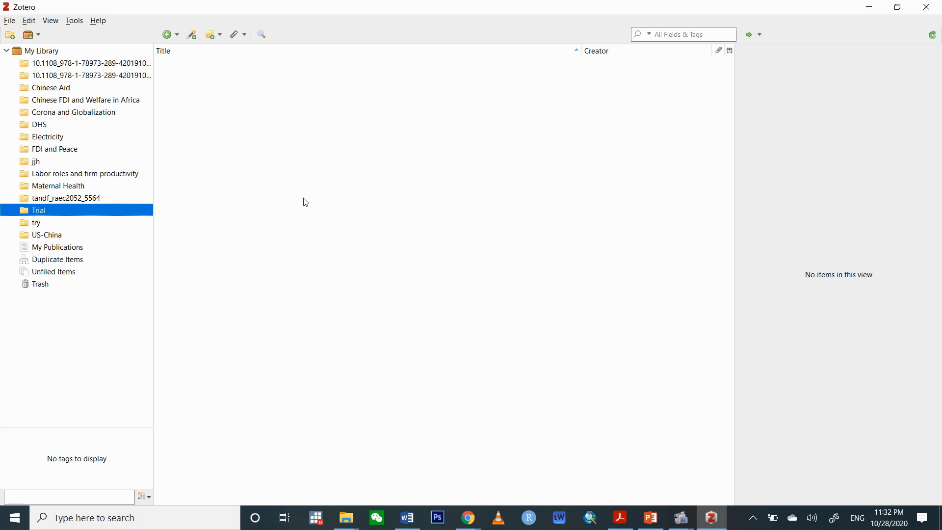
Step: Switch to Chrome and look through the article list of the Journal of Applied Economics, Volume 20, Issue 2
{"action": "mouse_move", "coordinate": [472, 522]}
{"action": "left_click", "coordinate": [500, 466]}
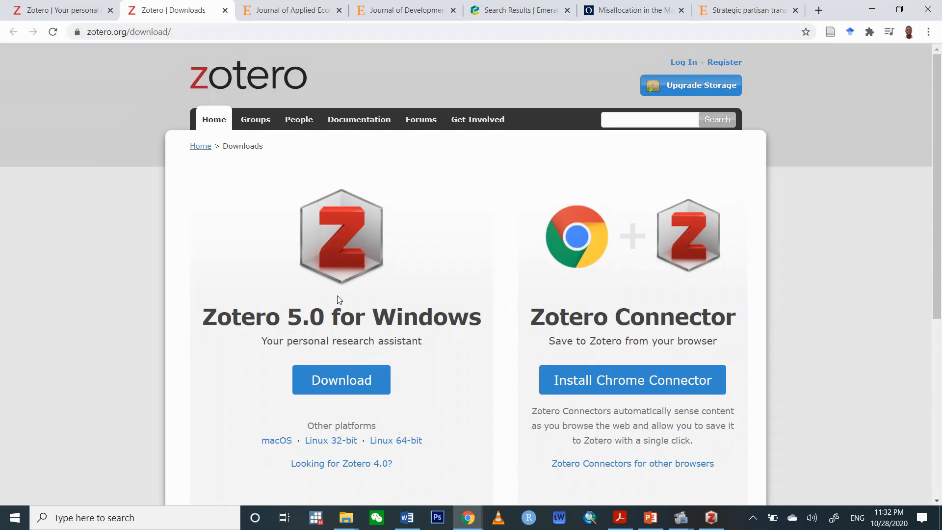
{"action": "left_click", "coordinate": [287, 17]}
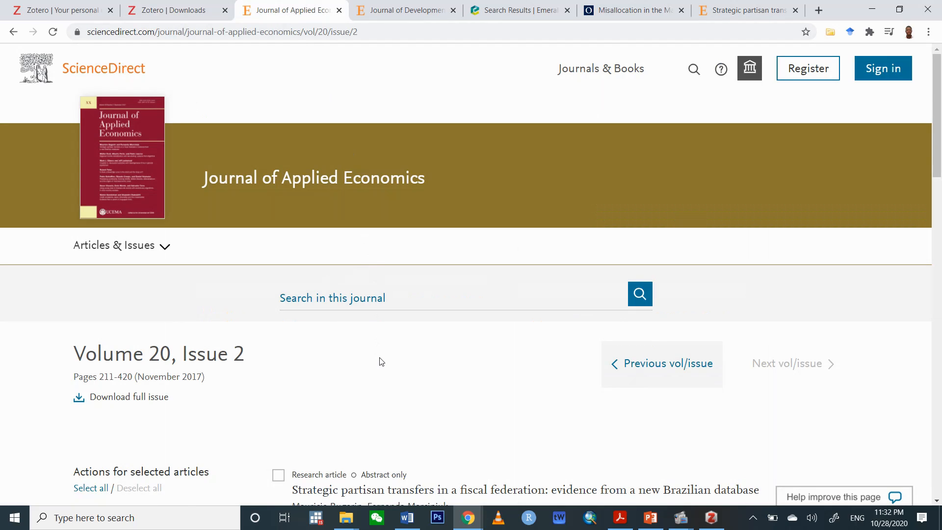
{"action": "scroll", "coordinate": [383, 361], "scroll_direction": "down", "scroll_amount": 3}
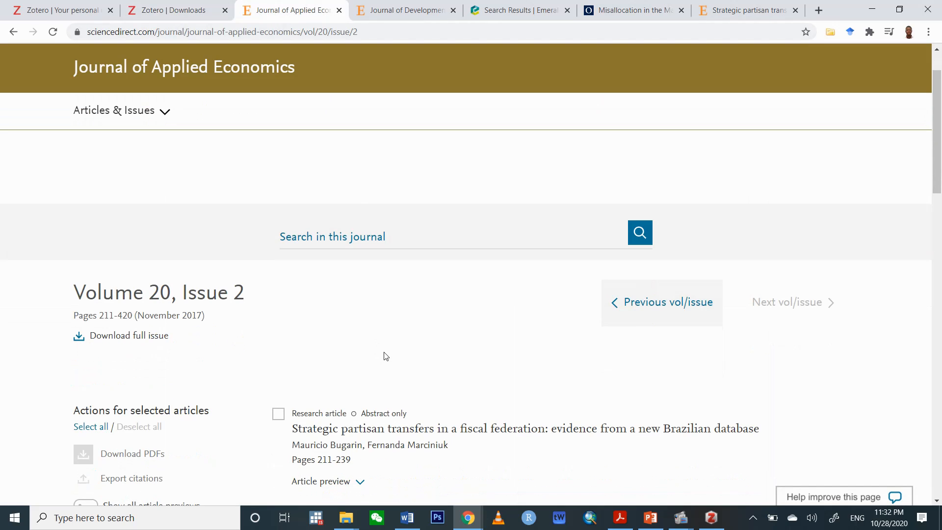
{"action": "scroll", "coordinate": [384, 351], "scroll_direction": "up", "scroll_amount": 3}
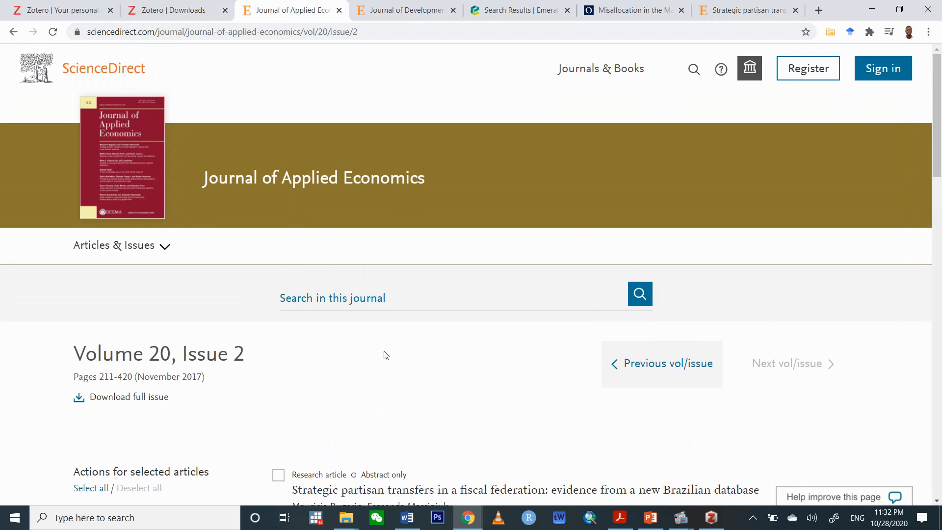
{"action": "scroll", "coordinate": [386, 355], "scroll_direction": "down", "scroll_amount": 8}
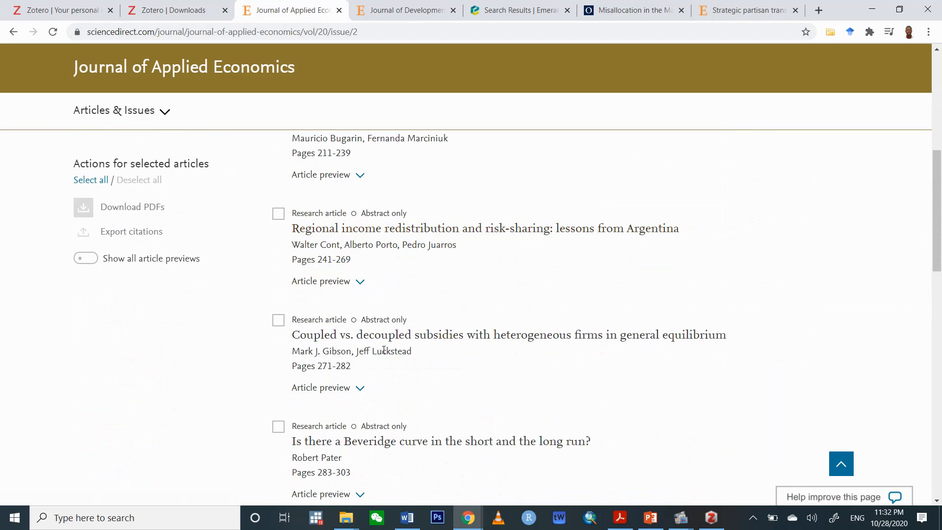
{"action": "scroll", "coordinate": [386, 355], "scroll_direction": "up", "scroll_amount": 4}
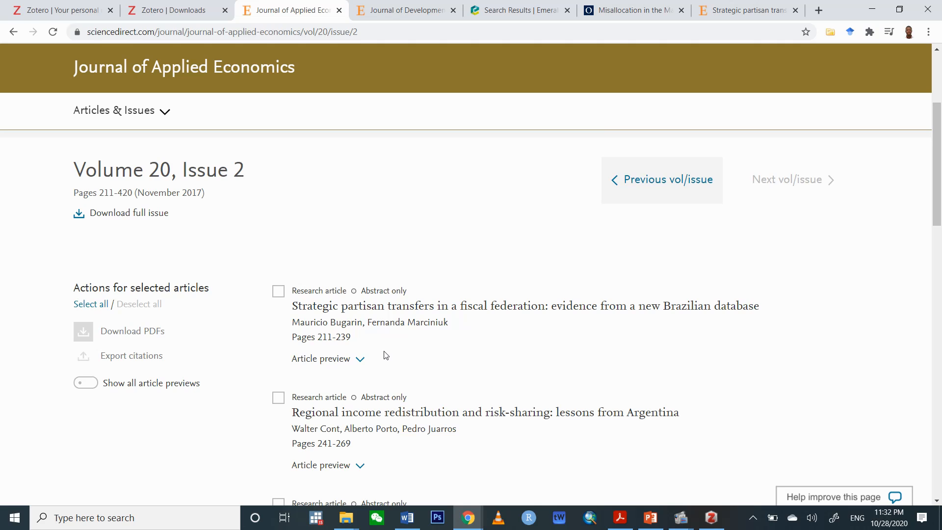
{"action": "scroll", "coordinate": [386, 355], "scroll_direction": "down", "scroll_amount": 4}
{"action": "scroll", "coordinate": [381, 307], "scroll_direction": "up", "scroll_amount": 2}
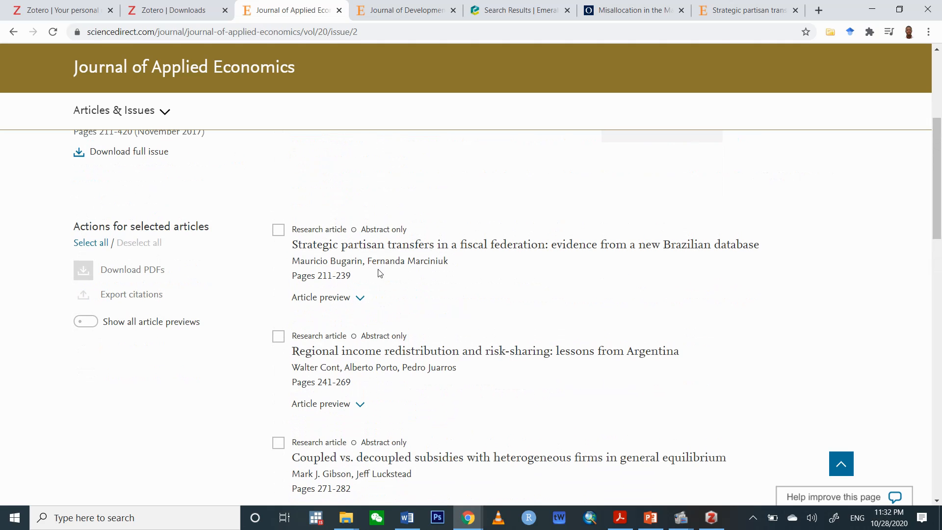
{"action": "scroll", "coordinate": [377, 267], "scroll_direction": "down", "scroll_amount": 4}
{"action": "scroll", "coordinate": [380, 285], "scroll_direction": "down", "scroll_amount": 1}
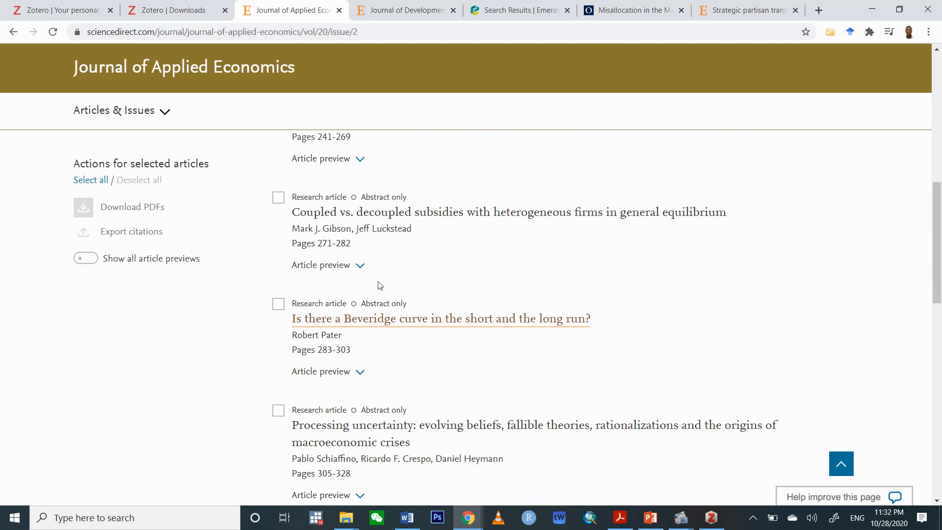
{"action": "scroll", "coordinate": [385, 283], "scroll_direction": "down", "scroll_amount": 8}
{"action": "scroll", "coordinate": [388, 282], "scroll_direction": "up", "scroll_amount": 13}
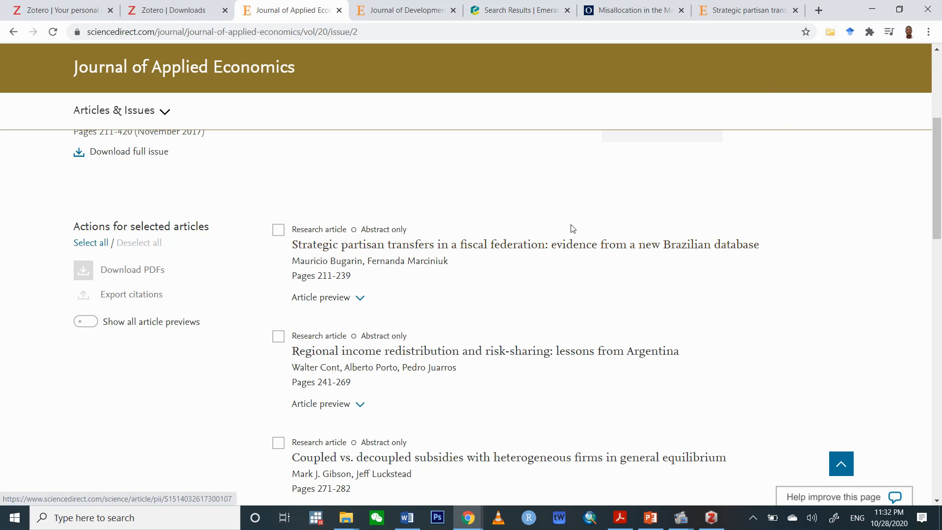
{"action": "scroll", "coordinate": [572, 229], "scroll_direction": "down", "scroll_amount": 5}
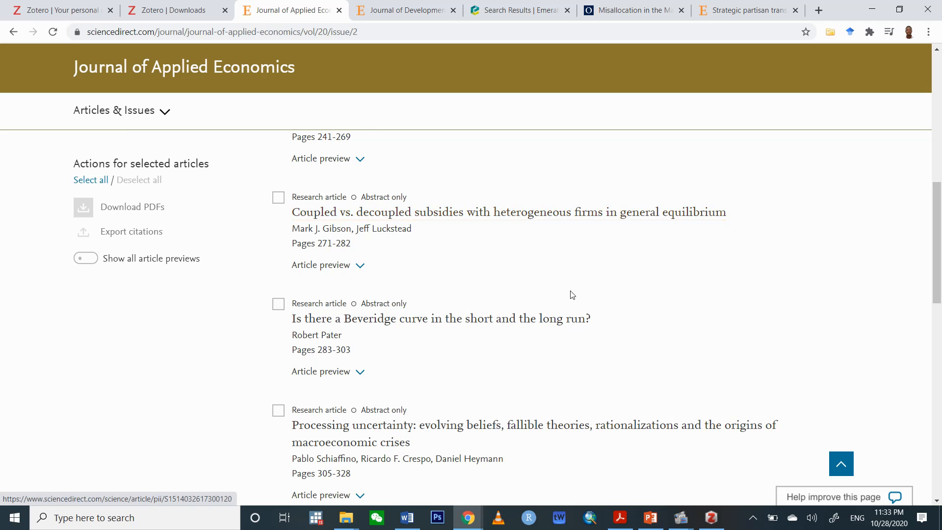
{"action": "scroll", "coordinate": [572, 294], "scroll_direction": "down", "scroll_amount": 2}
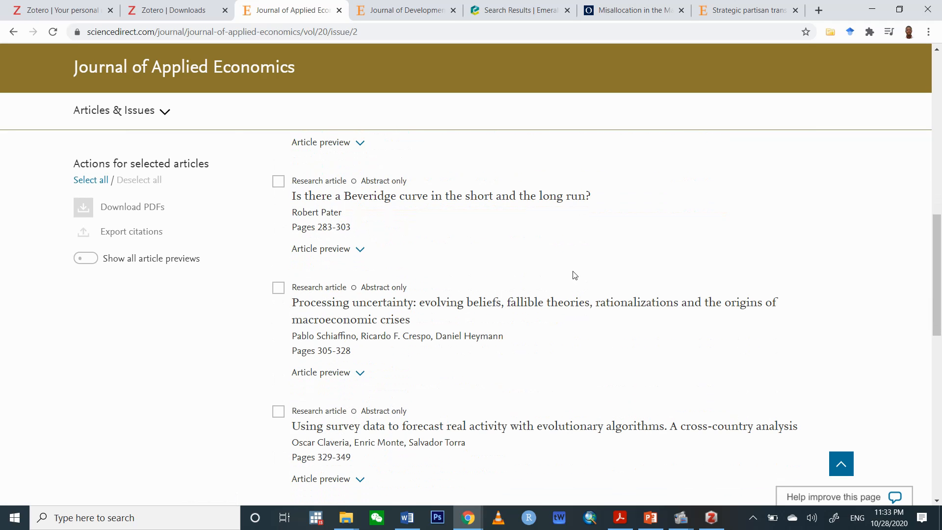
{"action": "scroll", "coordinate": [571, 276], "scroll_direction": "down", "scroll_amount": 1}
{"action": "scroll", "coordinate": [842, 80], "scroll_direction": "up", "scroll_amount": 2}
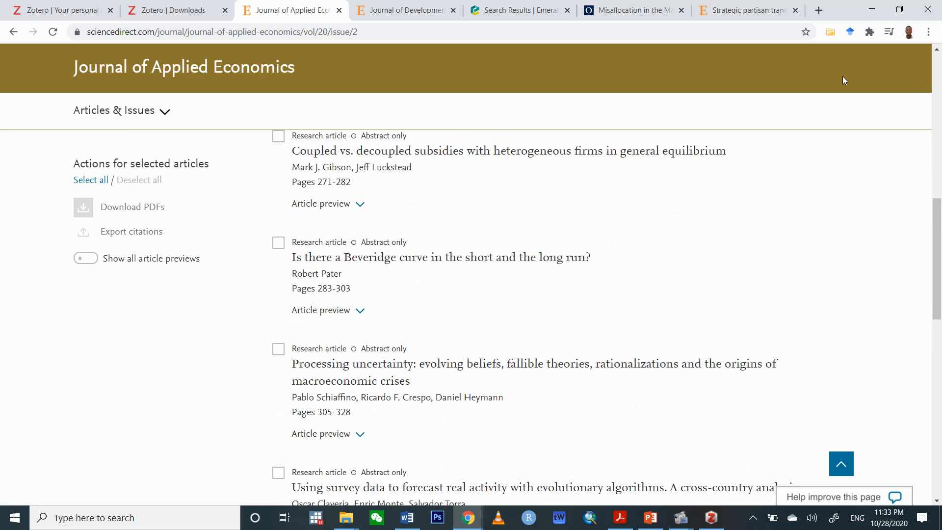
{"action": "left_click", "coordinate": [830, 33]}
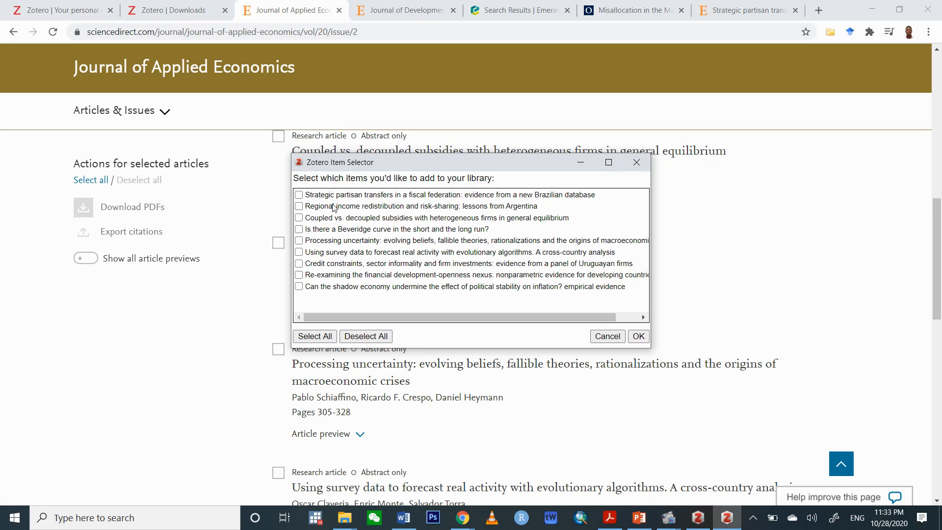
{"action": "left_click", "coordinate": [315, 338]}
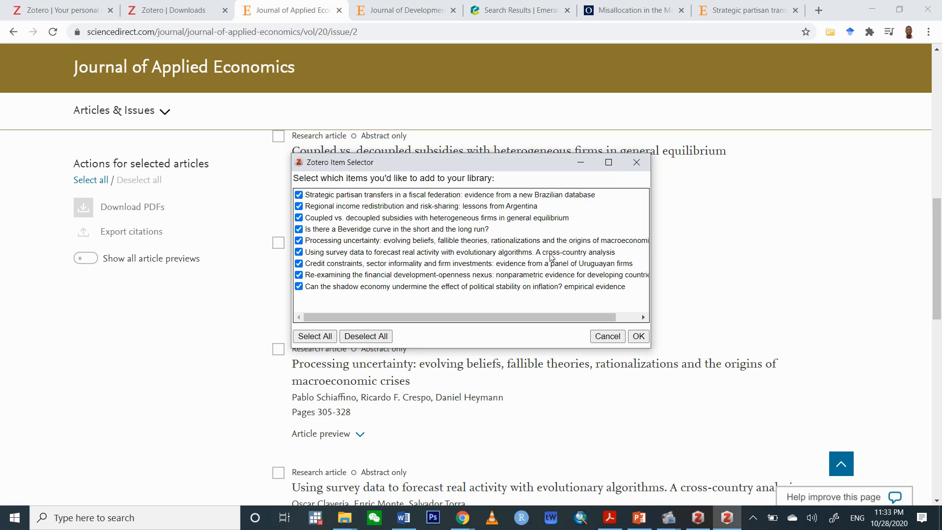
{"action": "left_click", "coordinate": [640, 162]}
Step: Open the article "Strategic partisan transfers in a fiscal federation" and save it with Zotero Connector to the Trial collection
{"action": "scroll", "coordinate": [553, 262], "scroll_direction": "up", "scroll_amount": 5}
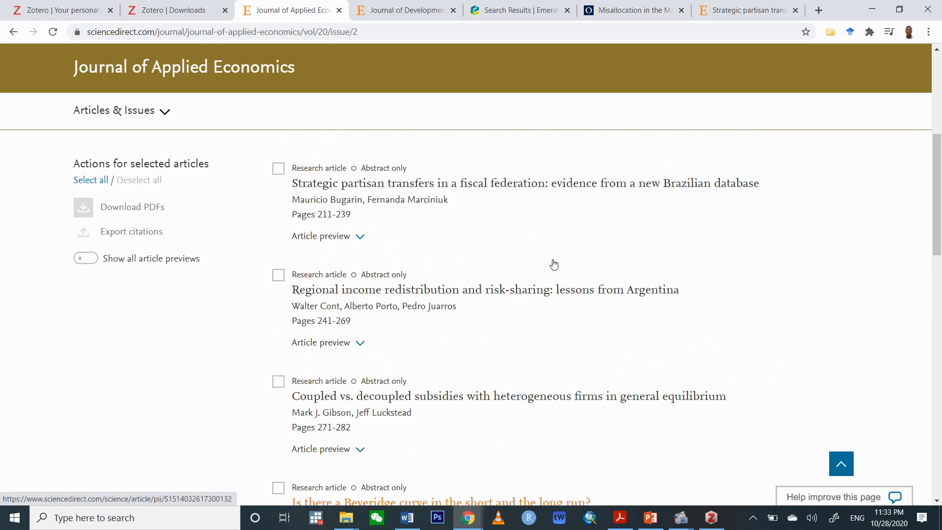
{"action": "left_click", "coordinate": [414, 191]}
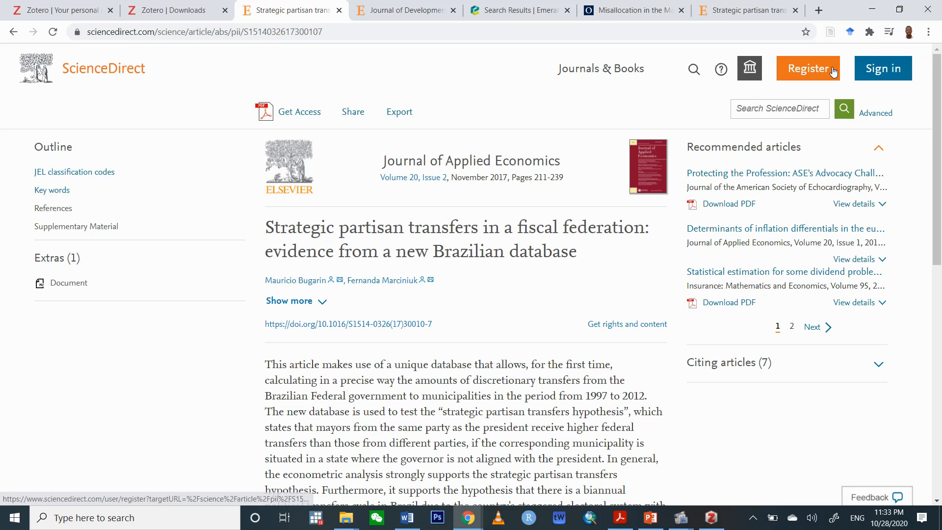
{"action": "left_click", "coordinate": [829, 33]}
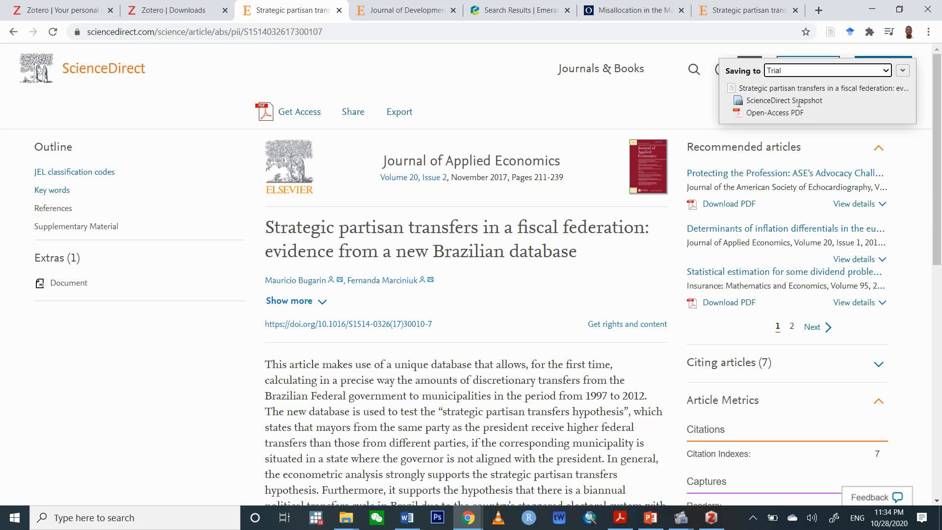
{"action": "left_click", "coordinate": [901, 71]}
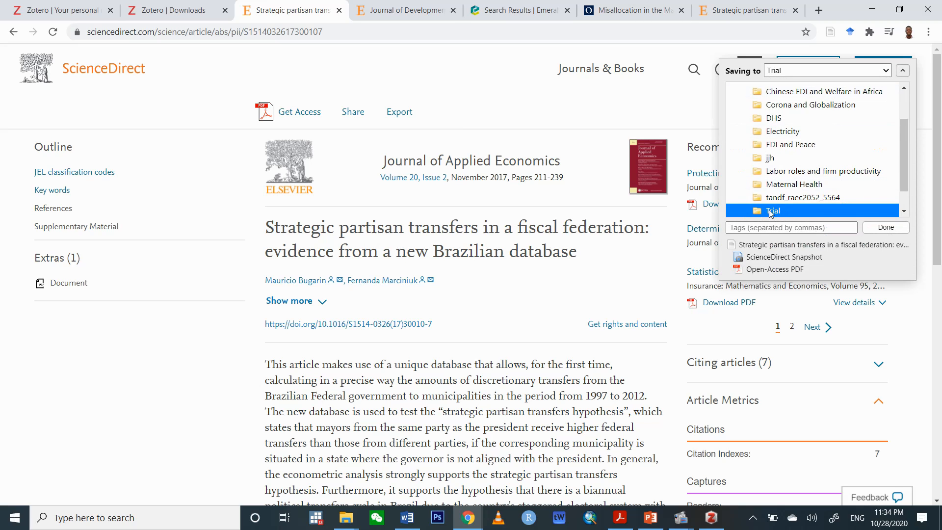
{"action": "left_click", "coordinate": [874, 226]}
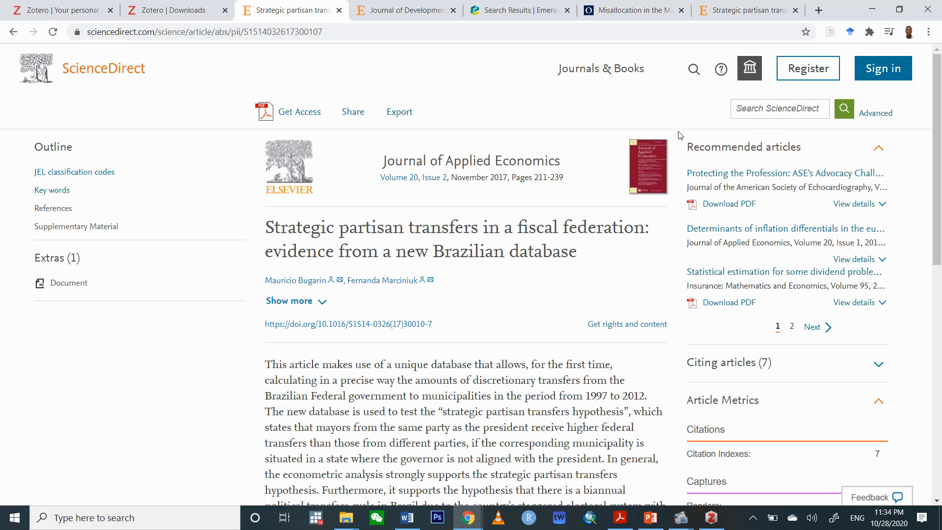
Step: Switch back to Zotero and examine the saved article's details and attachments in the Trial collection
{"action": "left_click", "coordinate": [873, 10]}
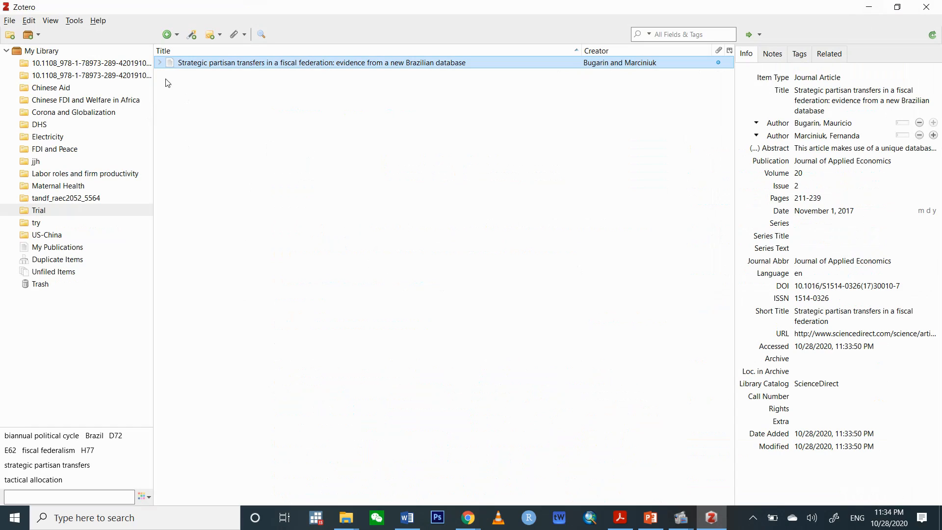
{"action": "left_click", "coordinate": [38, 212]}
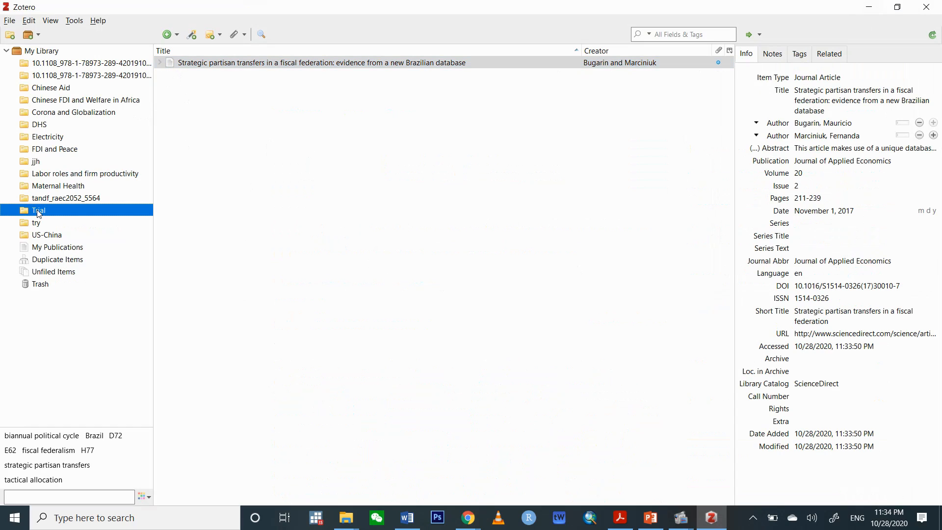
{"action": "left_click", "coordinate": [201, 63]}
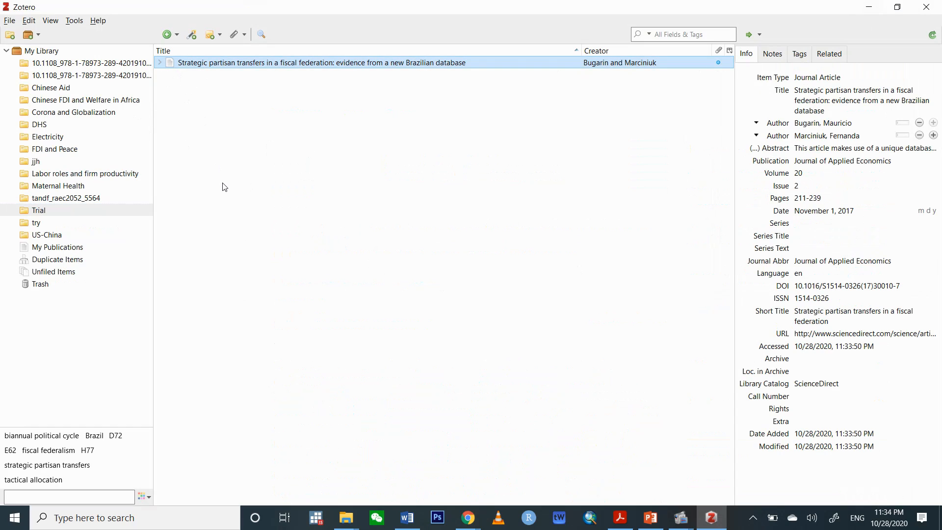
{"action": "left_click", "coordinate": [160, 61]}
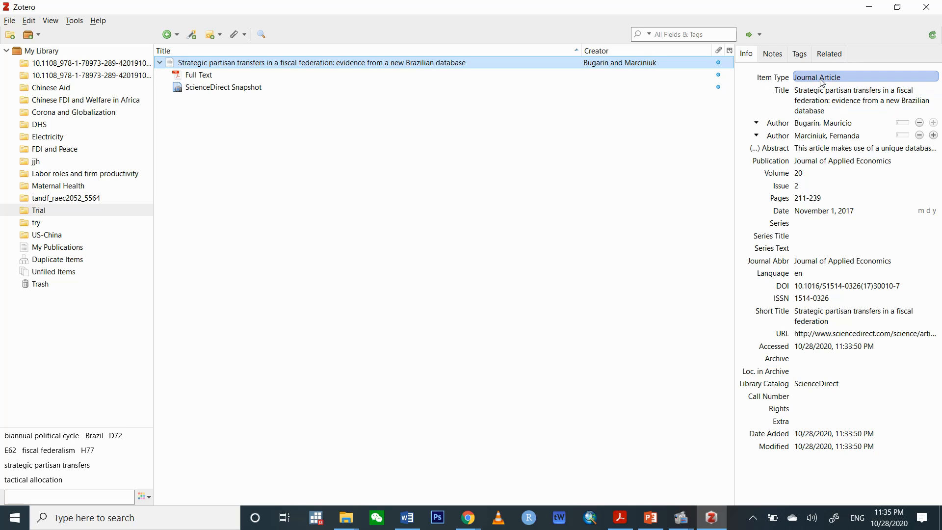
Step: Examine the saved article's title, author and abstract fields, and collapse its attachments in the Trial collection
{"action": "left_click", "coordinate": [822, 101]}
{"action": "left_click", "coordinate": [816, 123]}
{"action": "left_click", "coordinate": [816, 136]}
{"action": "left_click", "coordinate": [812, 148]}
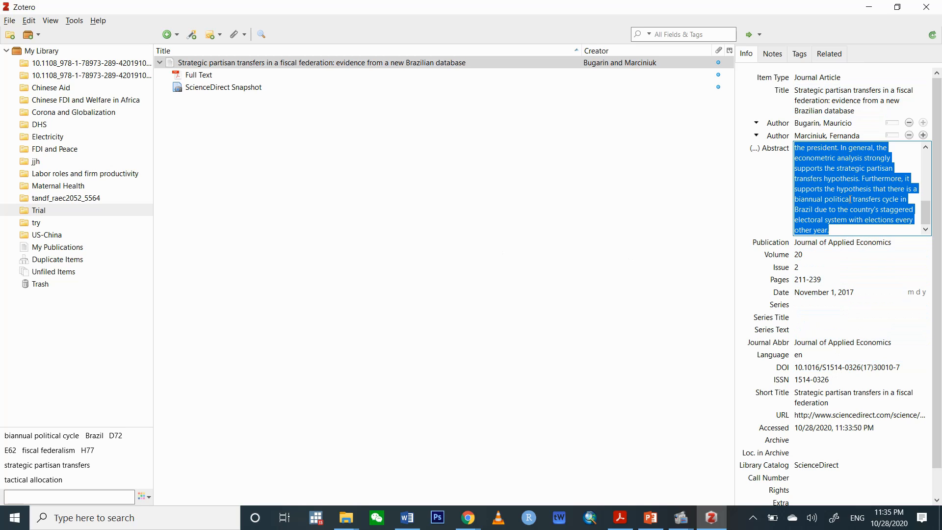
{"action": "left_click", "coordinate": [849, 225]}
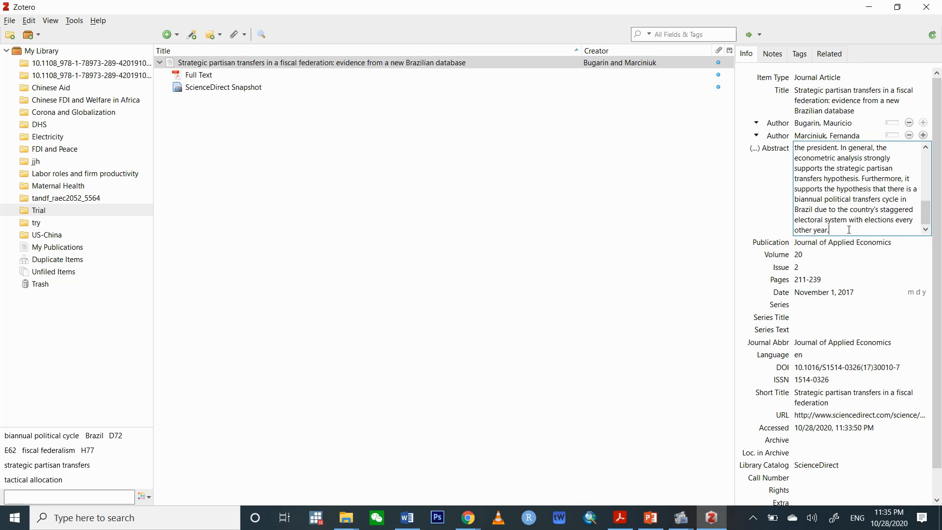
{"action": "left_click", "coordinate": [834, 123]}
{"action": "left_click", "coordinate": [834, 126]}
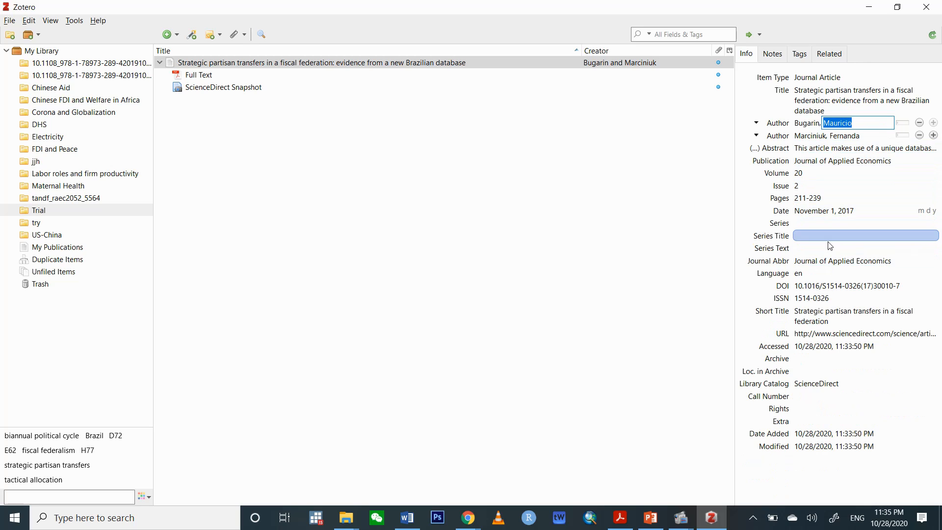
{"action": "left_click", "coordinate": [159, 64]}
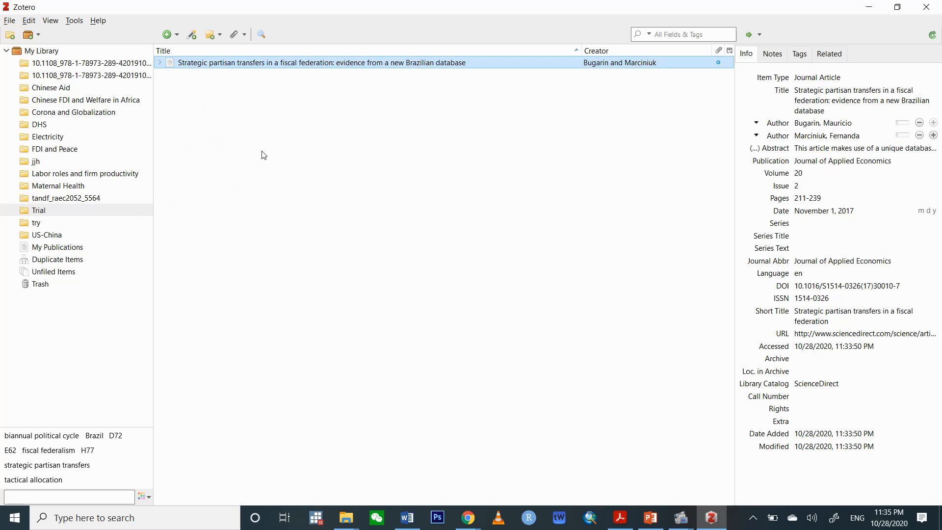
Step: Bring up the desktop, keeping the Zotero presentation open, and add the Employee Training PDF from there to Zotero's Trial collection
{"action": "left_click", "coordinate": [874, 11]}
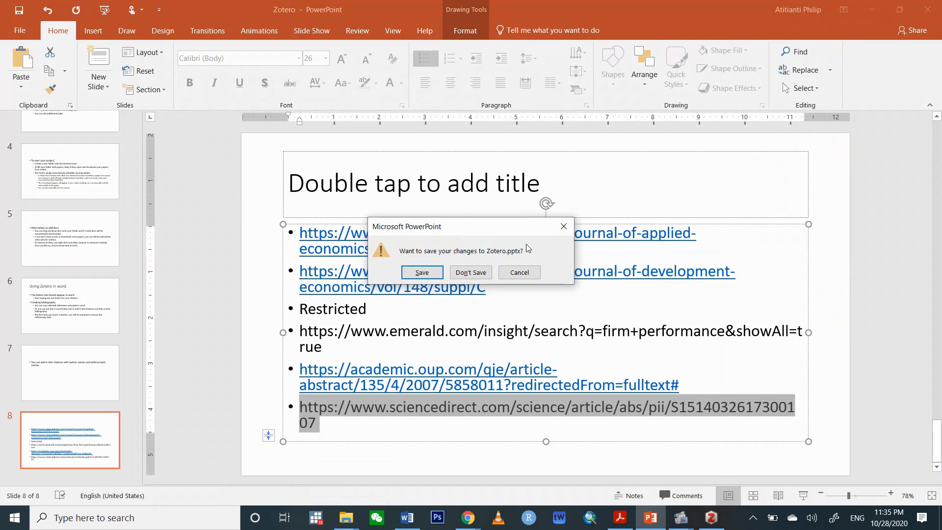
{"action": "left_click", "coordinate": [526, 273]}
{"action": "left_click", "coordinate": [872, 10]}
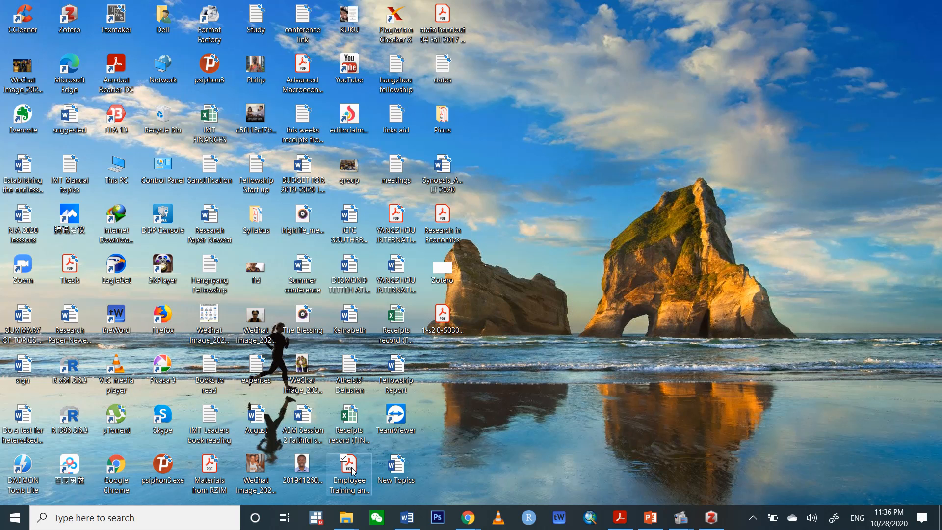
{"action": "left_click_drag", "start_coordinate": [352, 470], "coordinate": [322, 261]}
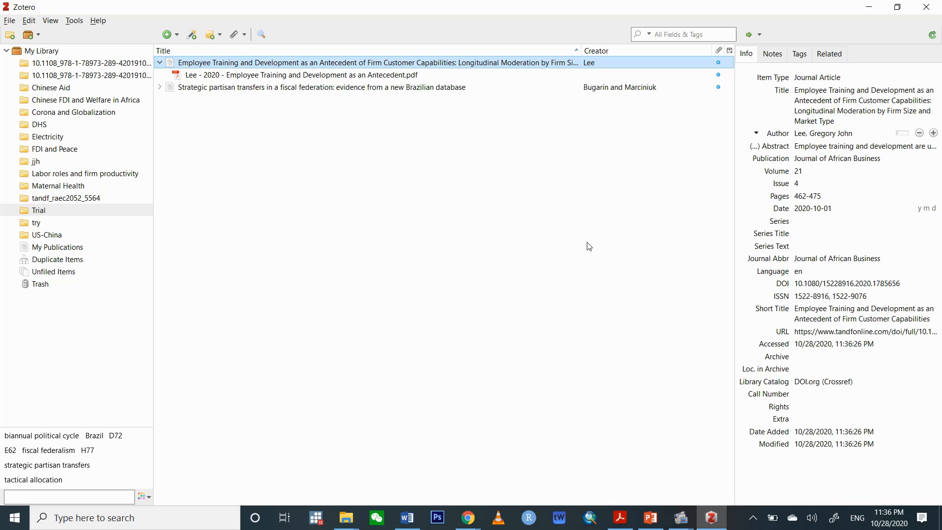
{"action": "left_click", "coordinate": [55, 214]}
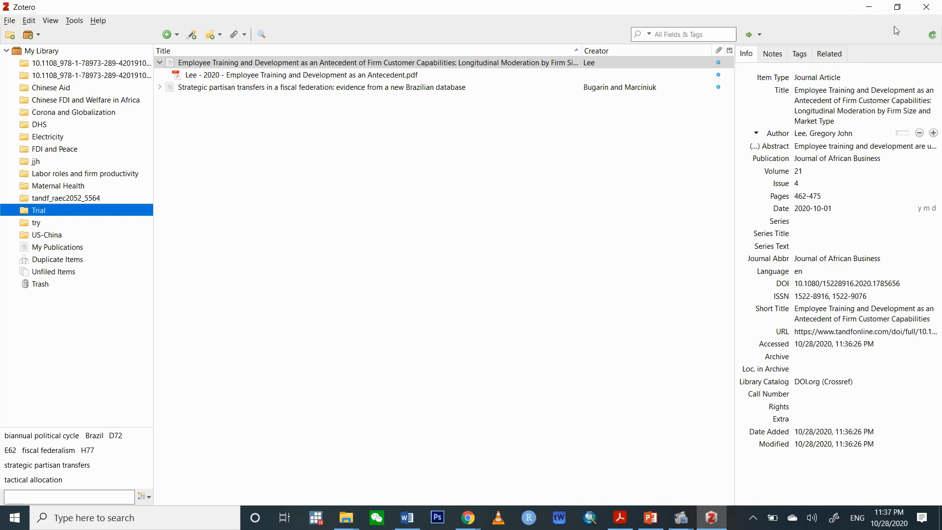
Step: Switch to Chrome and open the access-restricted chapter "Self-perceived Performance of Female-owned Firms and Male-owned Firms" from the Emerald Insight search results
{"action": "left_click", "coordinate": [870, 7]}
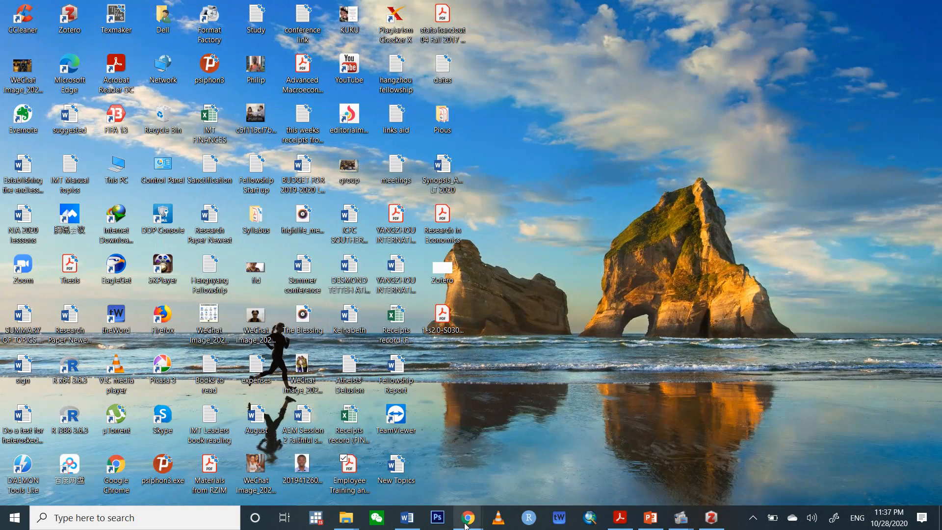
{"action": "mouse_move", "coordinate": [467, 519]}
{"action": "left_click", "coordinate": [503, 483]}
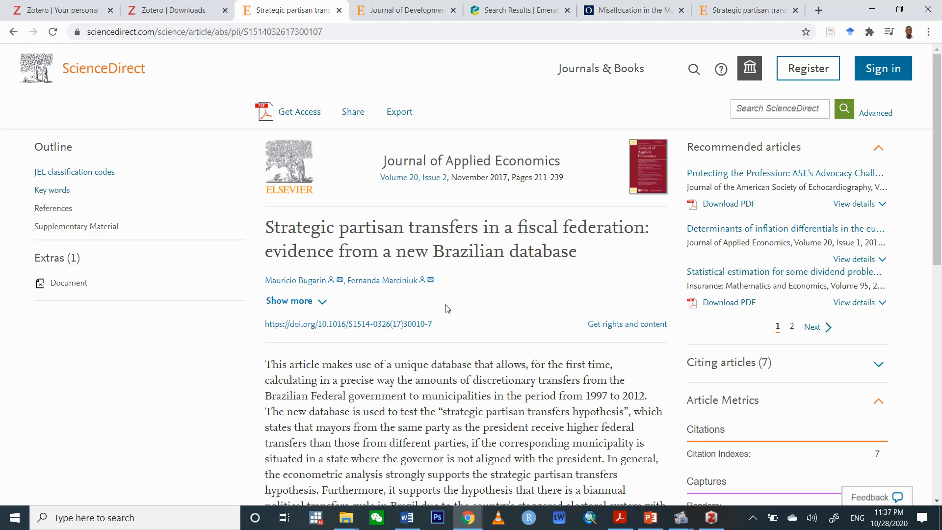
{"action": "left_click", "coordinate": [505, 12]}
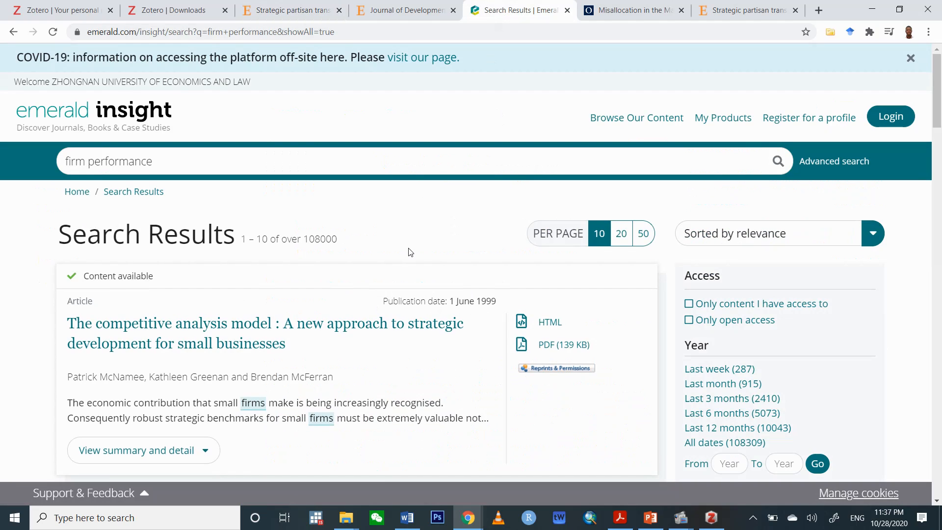
{"action": "scroll", "coordinate": [407, 250], "scroll_direction": "down", "scroll_amount": 3}
{"action": "scroll", "coordinate": [406, 250], "scroll_direction": "down", "scroll_amount": 3}
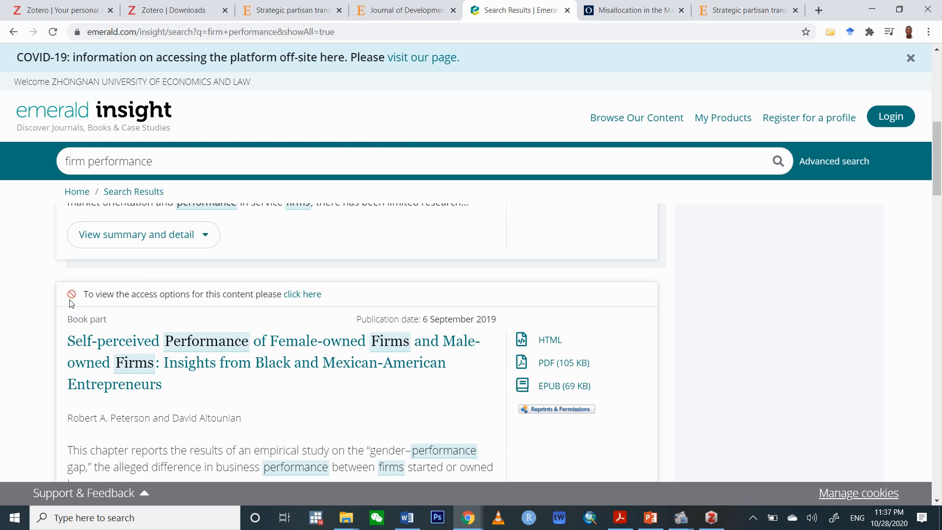
{"action": "scroll", "coordinate": [215, 336], "scroll_direction": "down", "scroll_amount": 1}
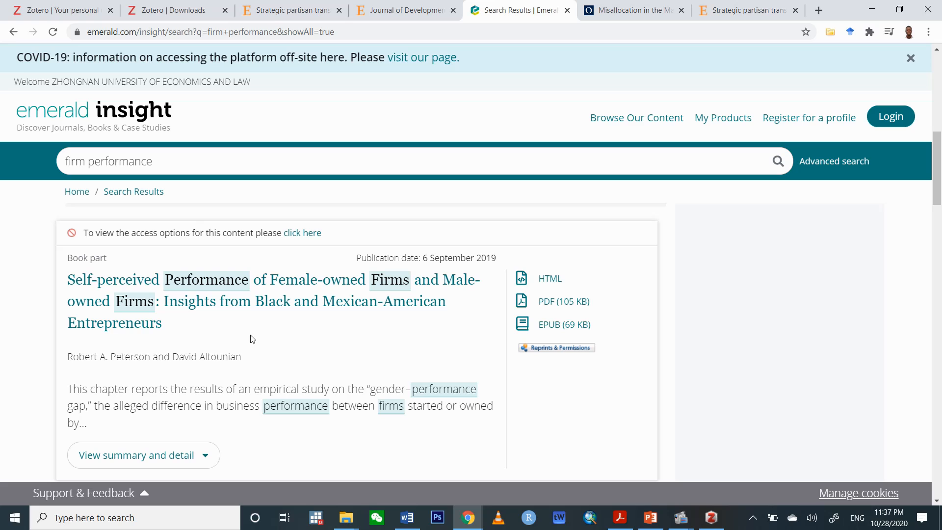
{"action": "left_click", "coordinate": [255, 299]}
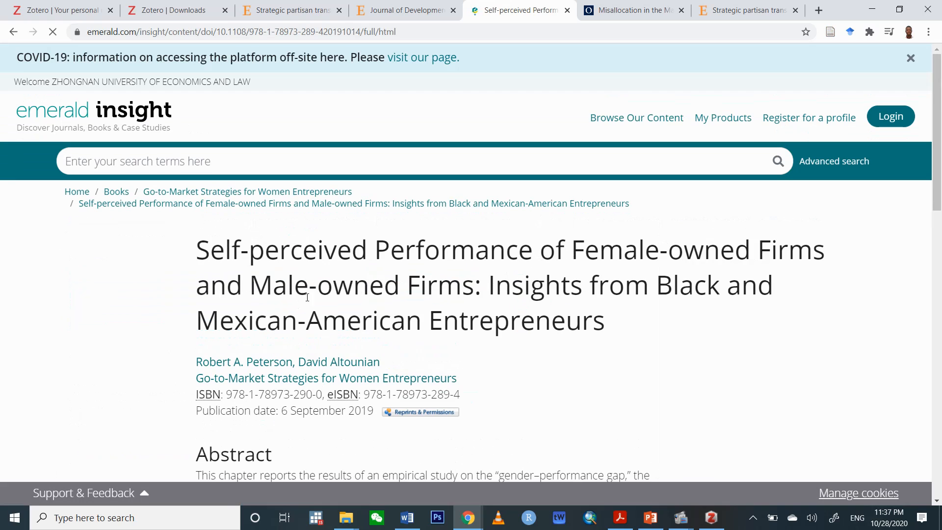
Step: Download the chapter's citation as an RIS file and show the downloaded file in its folder
{"action": "scroll", "coordinate": [307, 296], "scroll_direction": "down", "scroll_amount": 6}
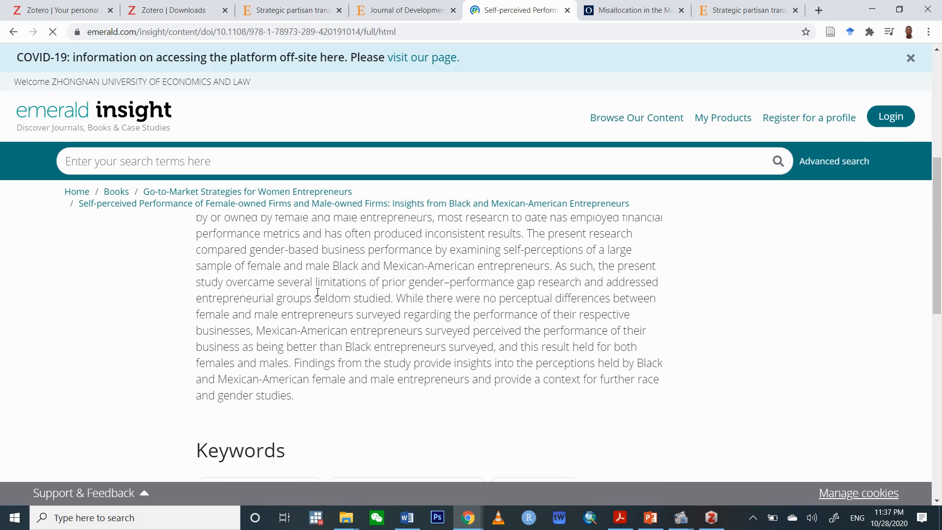
{"action": "scroll", "coordinate": [318, 291], "scroll_direction": "down", "scroll_amount": 6}
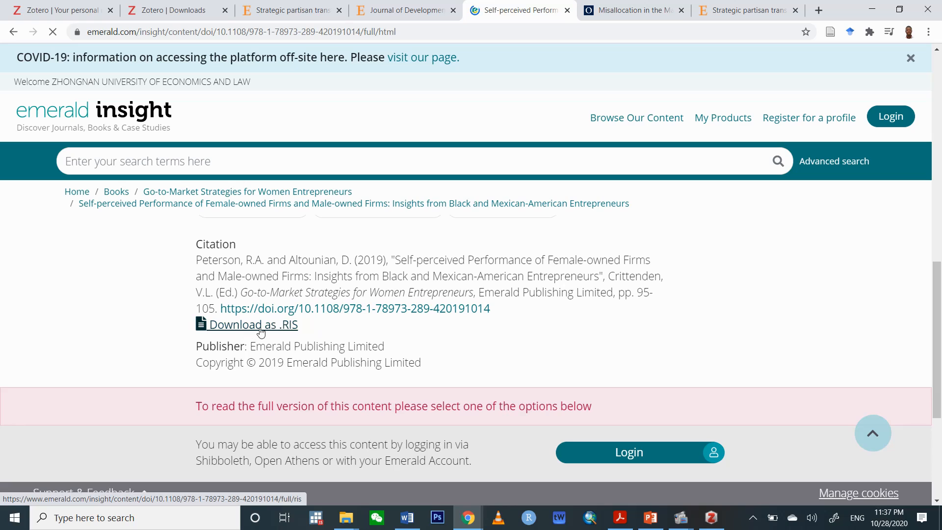
{"action": "left_click", "coordinate": [261, 325]}
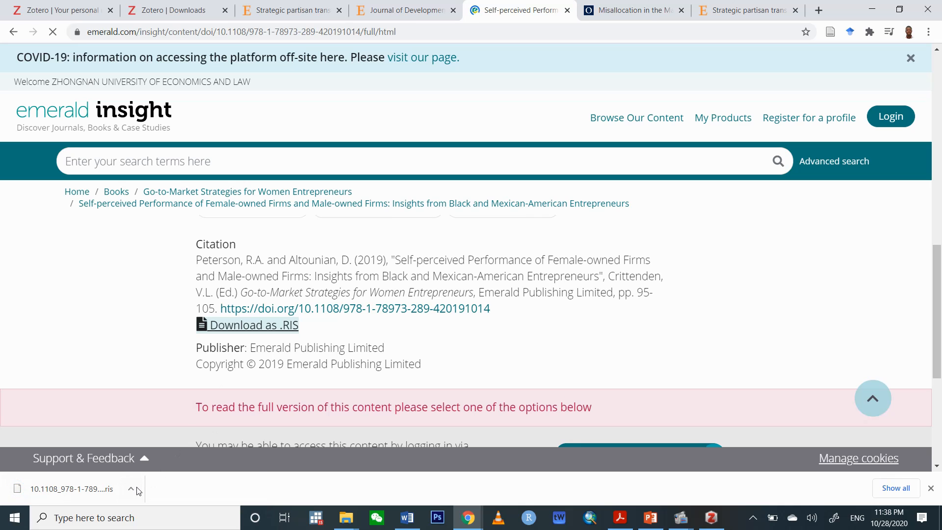
{"action": "left_click", "coordinate": [131, 489]}
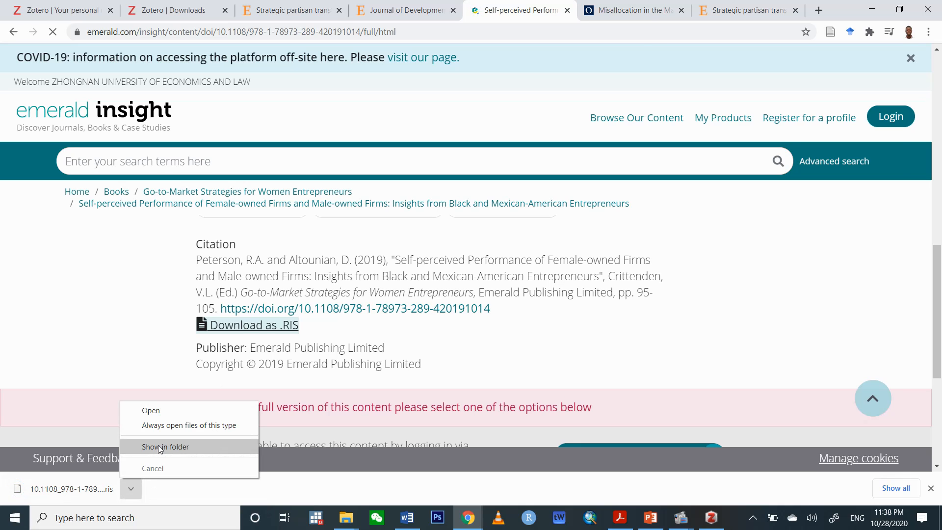
{"action": "left_click", "coordinate": [160, 447]}
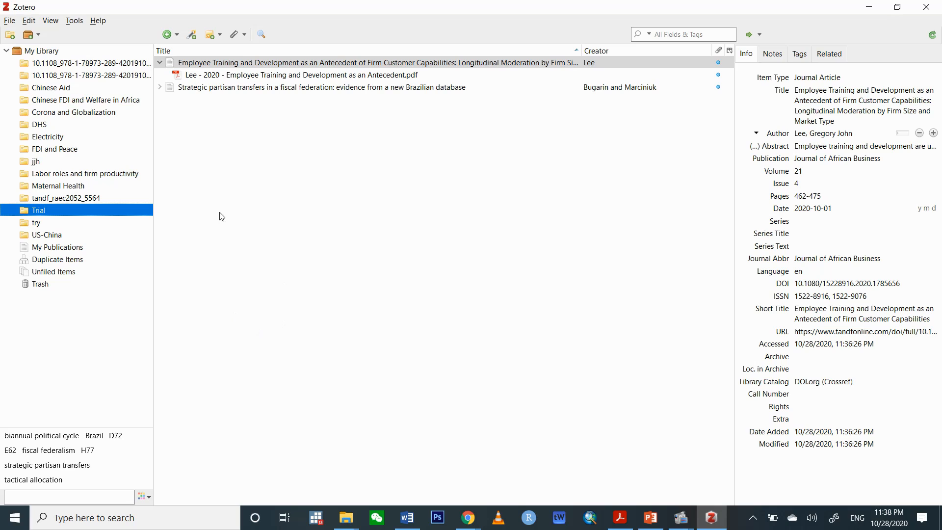
{"action": "left_click", "coordinate": [9, 25]}
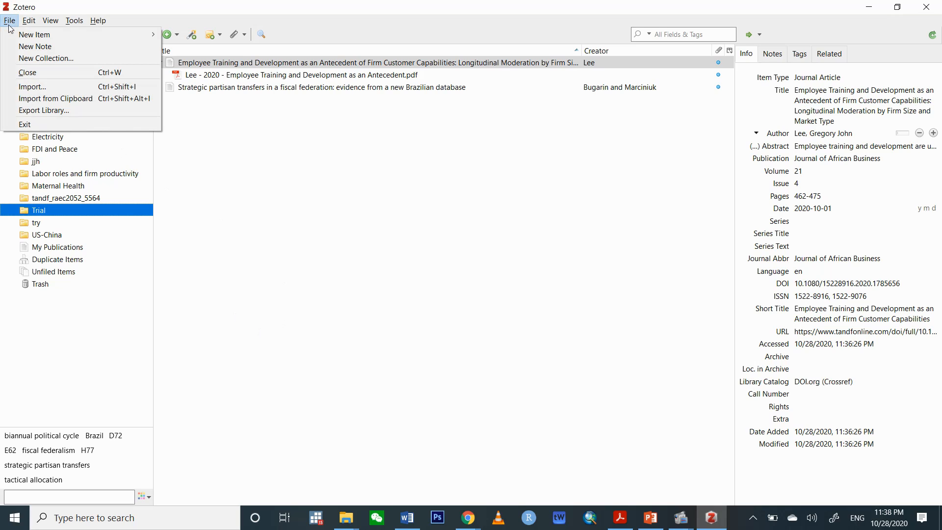
{"action": "key", "text": "Right"}
{"action": "mouse_move", "coordinate": [9, 19]}
{"action": "left_click", "coordinate": [43, 88]}
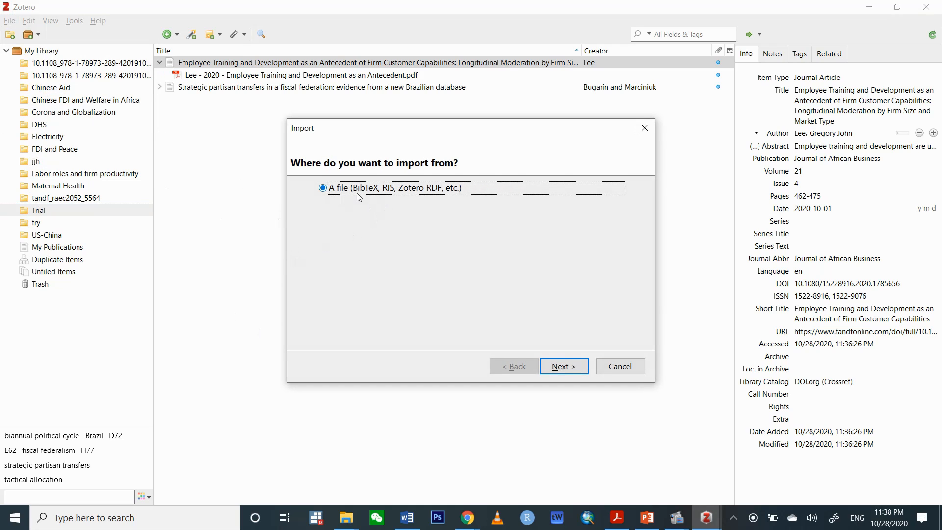
{"action": "left_click", "coordinate": [564, 366]}
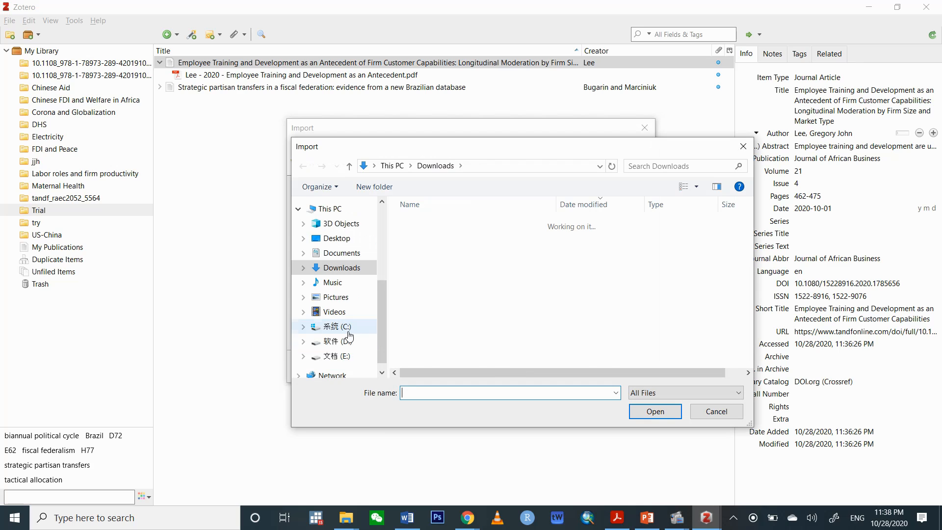
{"action": "left_click", "coordinate": [469, 238]}
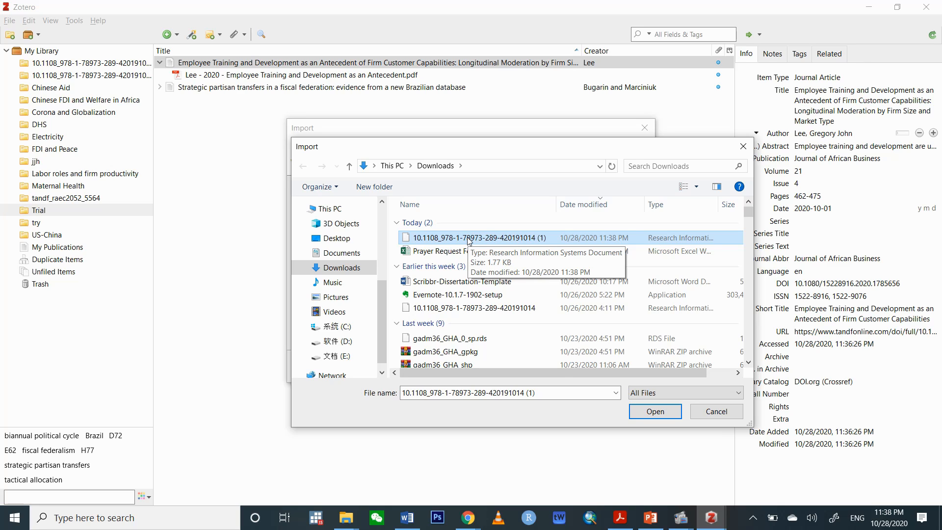
{"action": "left_click", "coordinate": [652, 415]}
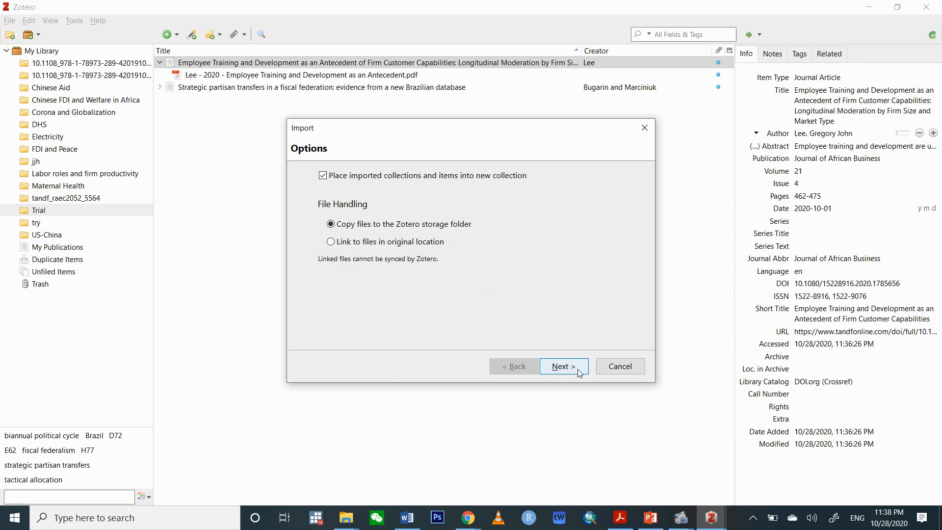
{"action": "left_click", "coordinate": [564, 366]}
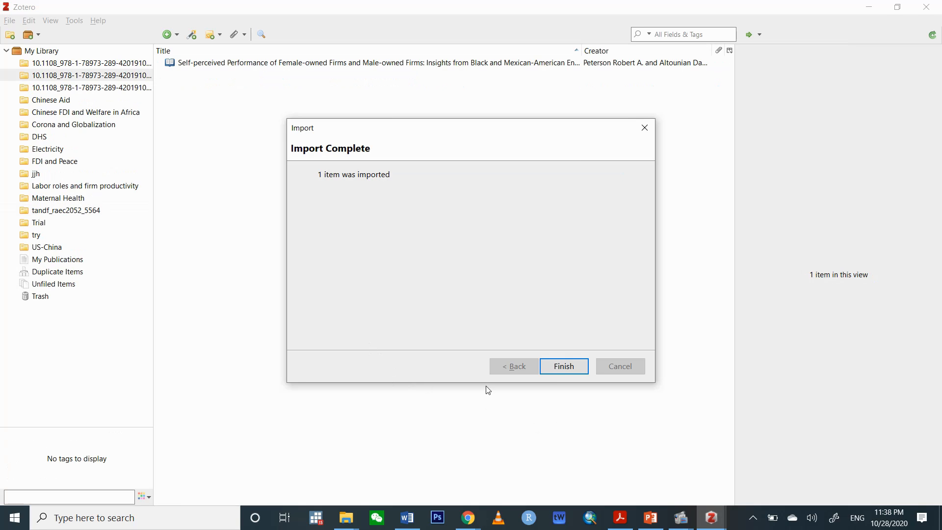
{"action": "left_click", "coordinate": [564, 366]}
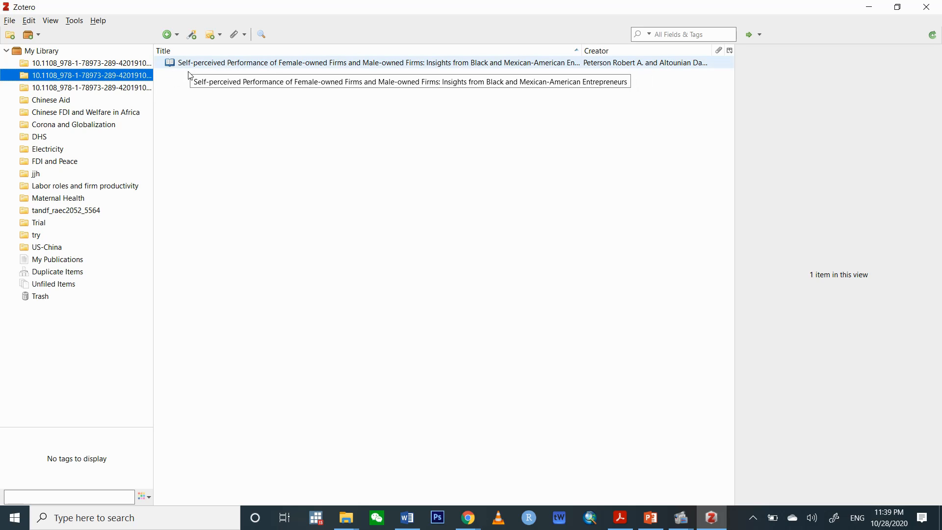
{"action": "left_click", "coordinate": [44, 227]}
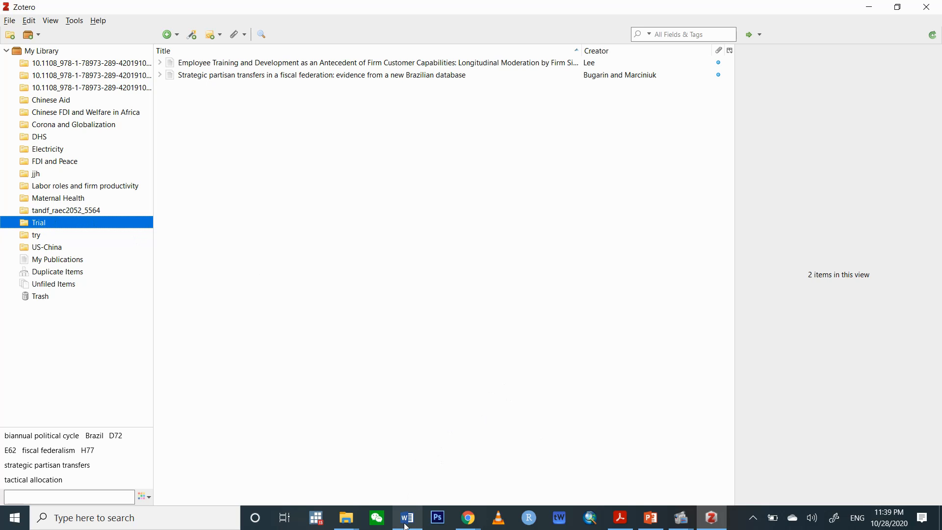
Step: Switch to Word's Document2 and start a Zotero citation after "development outcomes", using the American Psychological Association (APA) 7th edition style
{"action": "mouse_move", "coordinate": [406, 526]}
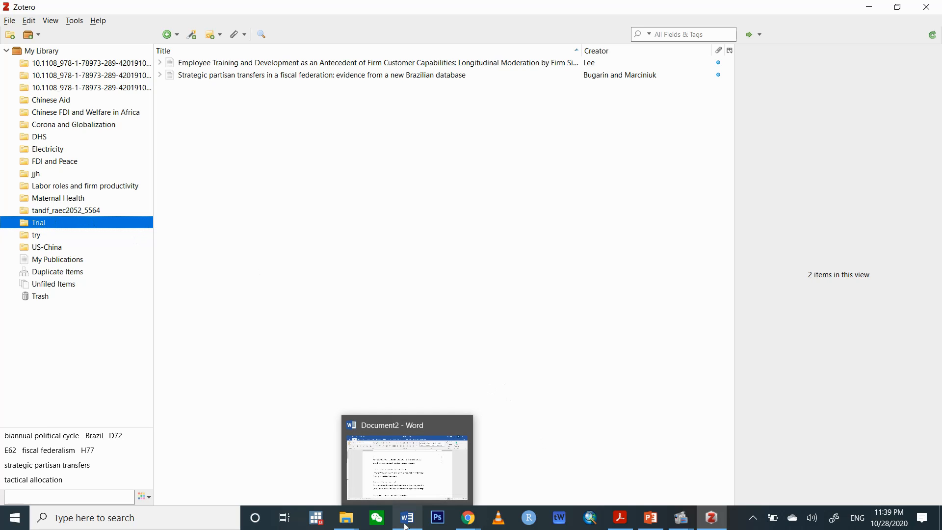
{"action": "left_click", "coordinate": [421, 488]}
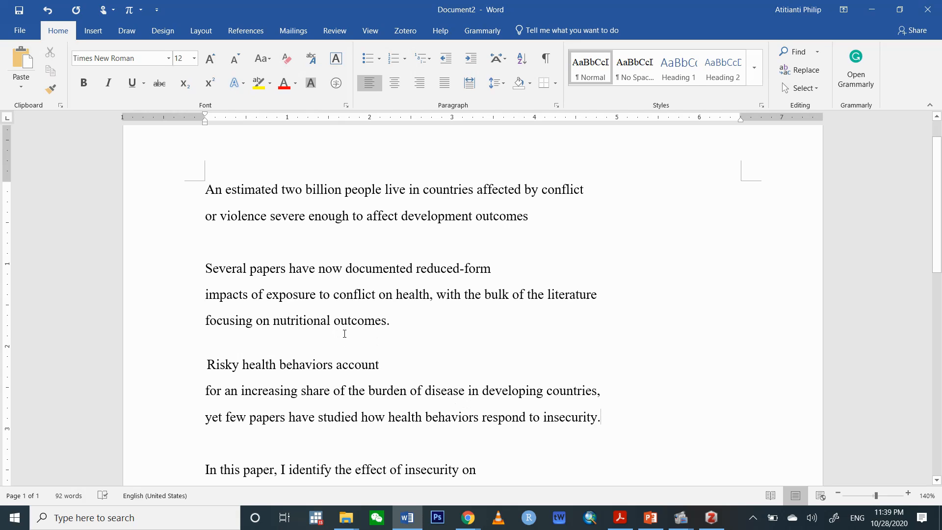
{"action": "left_click", "coordinate": [407, 33]}
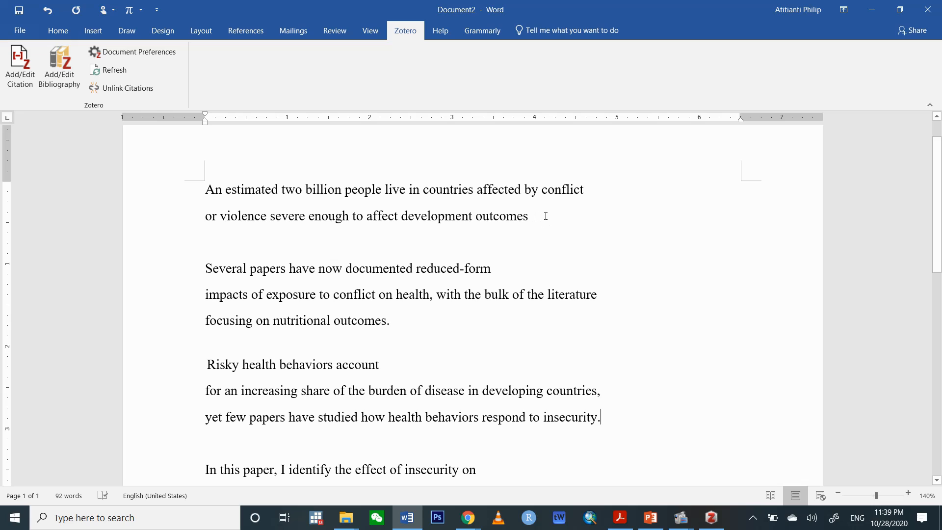
{"action": "left_click", "coordinate": [546, 216]}
{"action": "left_click", "coordinate": [19, 71]}
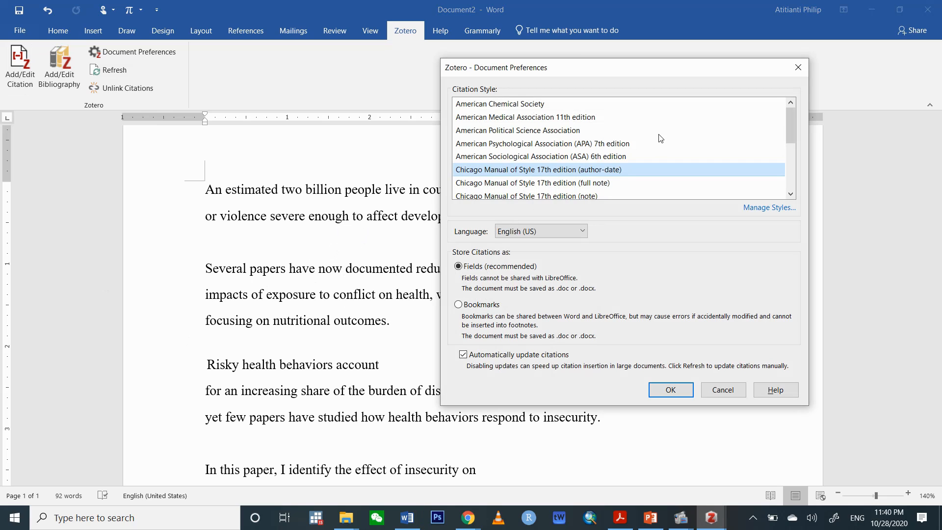
{"action": "left_click", "coordinate": [584, 142]}
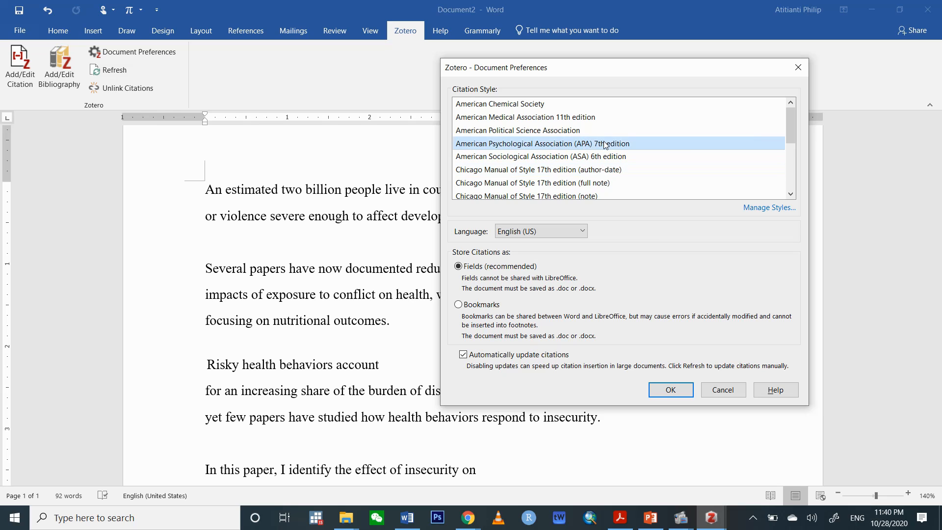
{"action": "left_click", "coordinate": [670, 389]}
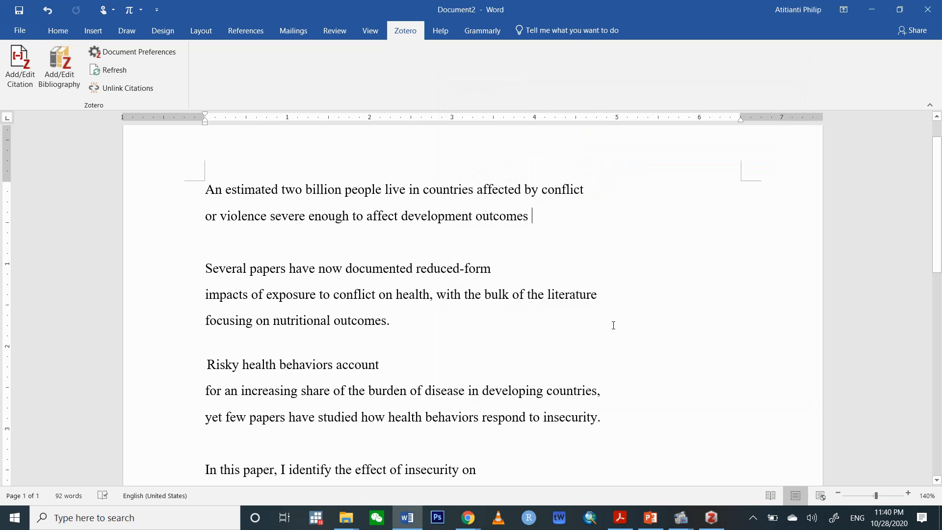
Step: Search the citation library for "chinese" and insert "A profile of the operations of Chinese multinationals in Africa" after "development outcomes"
{"action": "key", "text": "ctrl+alt+c"}
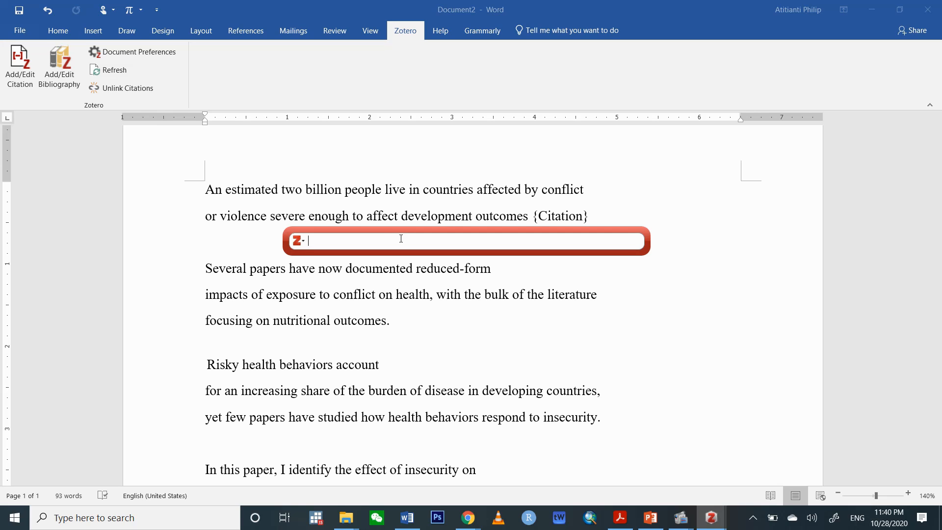
{"action": "type", "text": "chinese"}
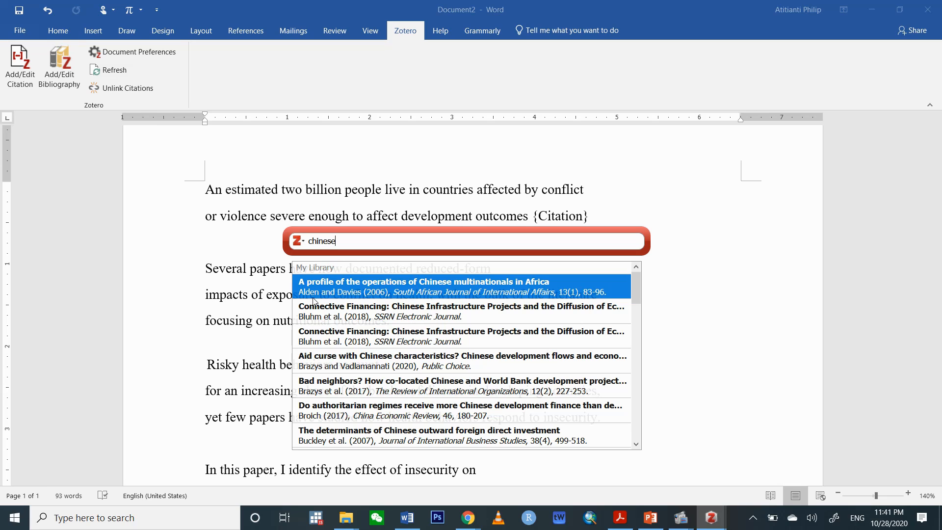
{"action": "left_click", "coordinate": [386, 292]}
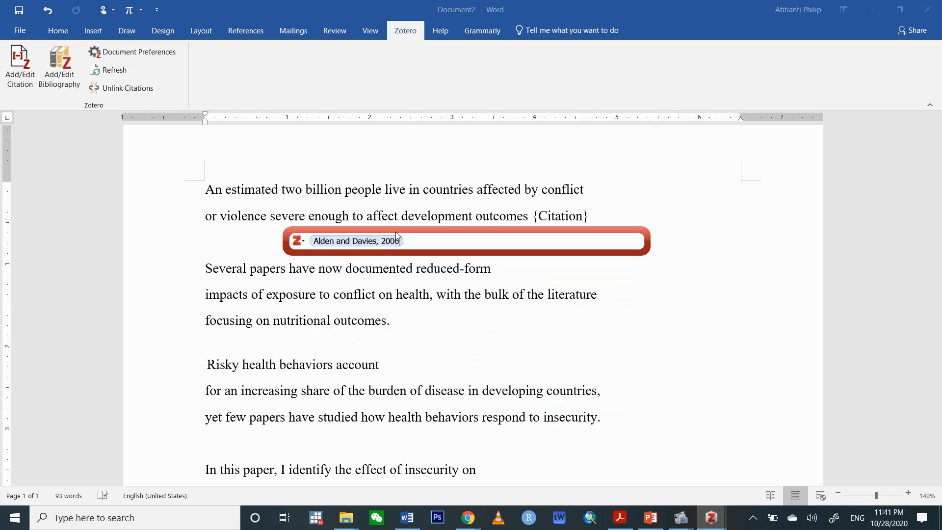
{"action": "key", "text": "Return"}
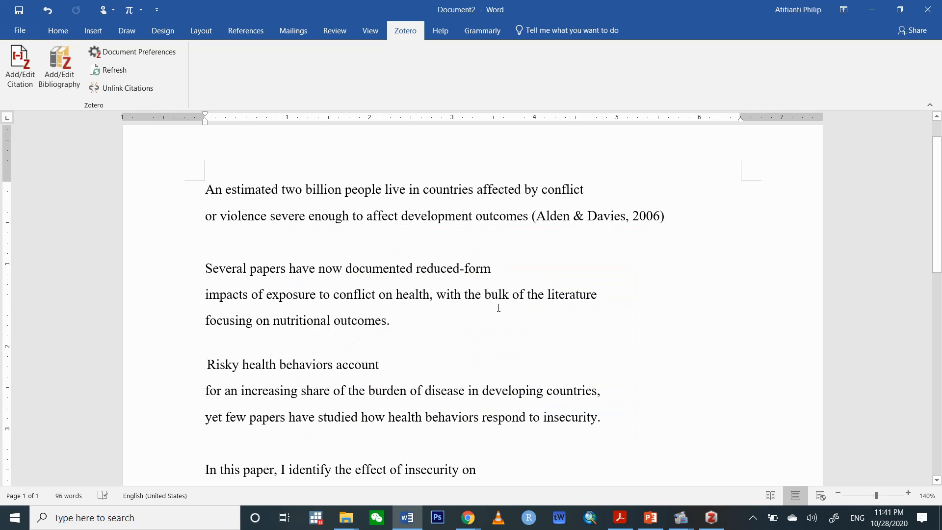
{"action": "left_click", "coordinate": [580, 208]}
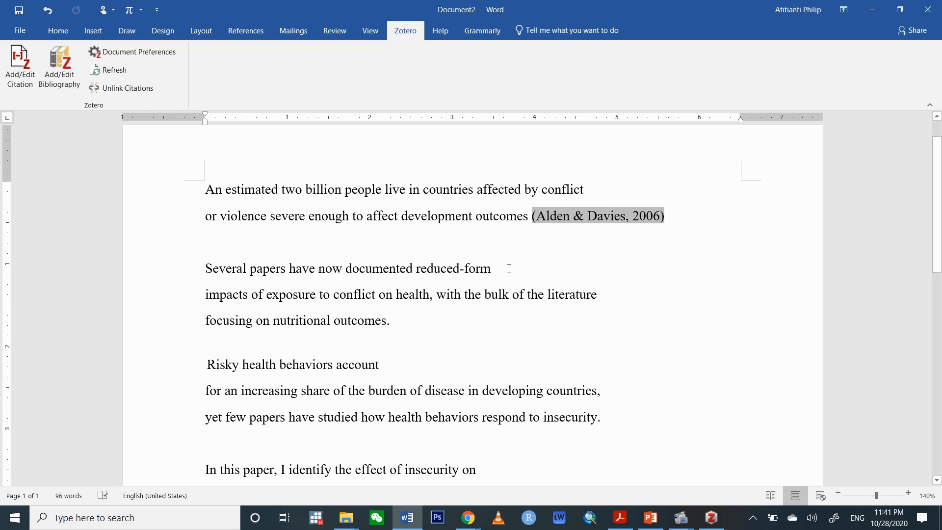
Step: Start a citation after "nutritional outcomes.", search for "chinese" and pick the 2020 Public Choice article "Aid curse with Chinese characteristics?"
{"action": "left_click", "coordinate": [414, 319]}
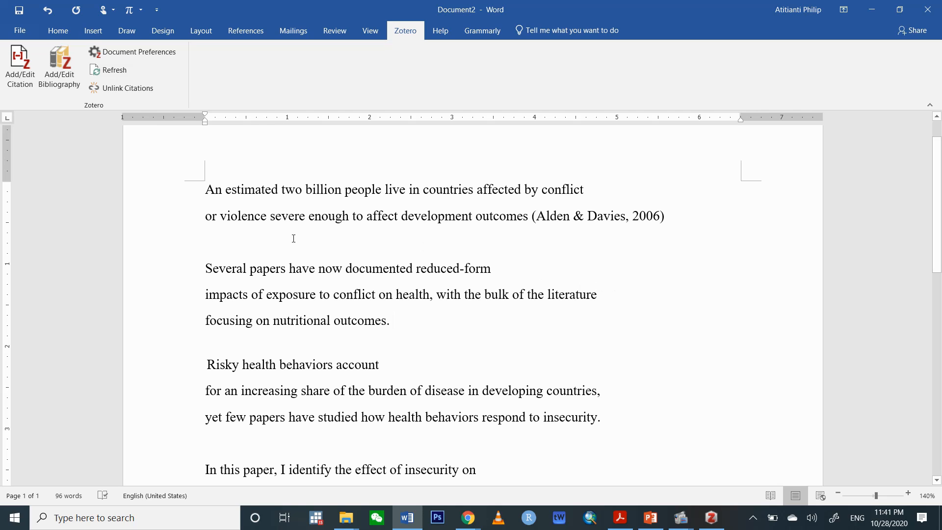
{"action": "left_click", "coordinate": [19, 66]}
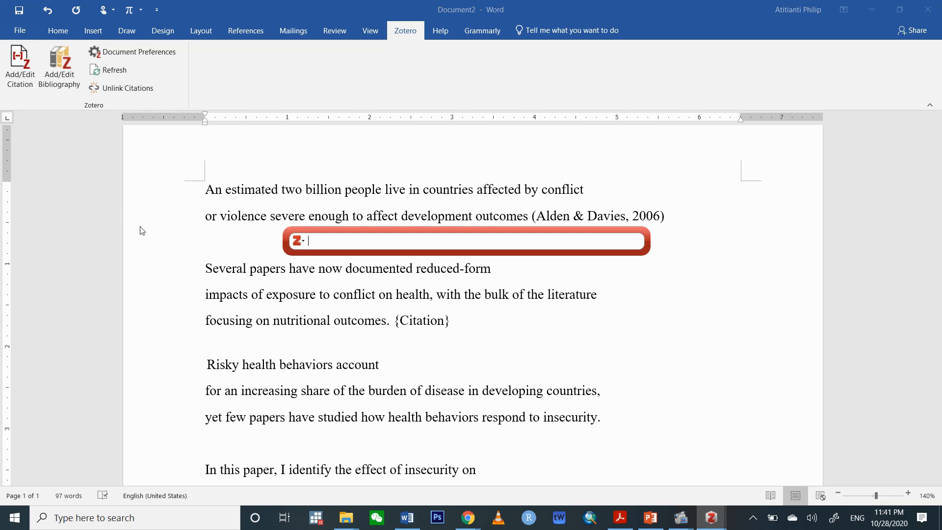
{"action": "type", "text": "chinese"}
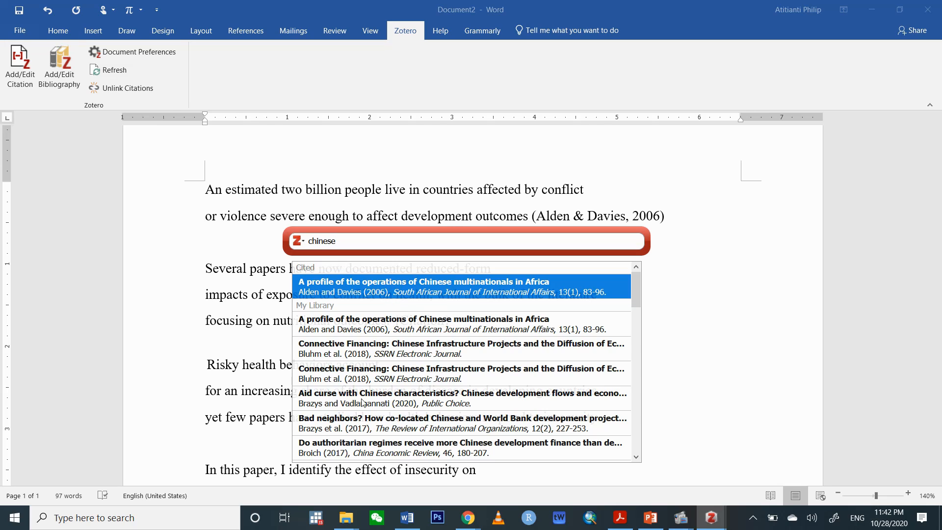
{"action": "left_click", "coordinate": [388, 402]}
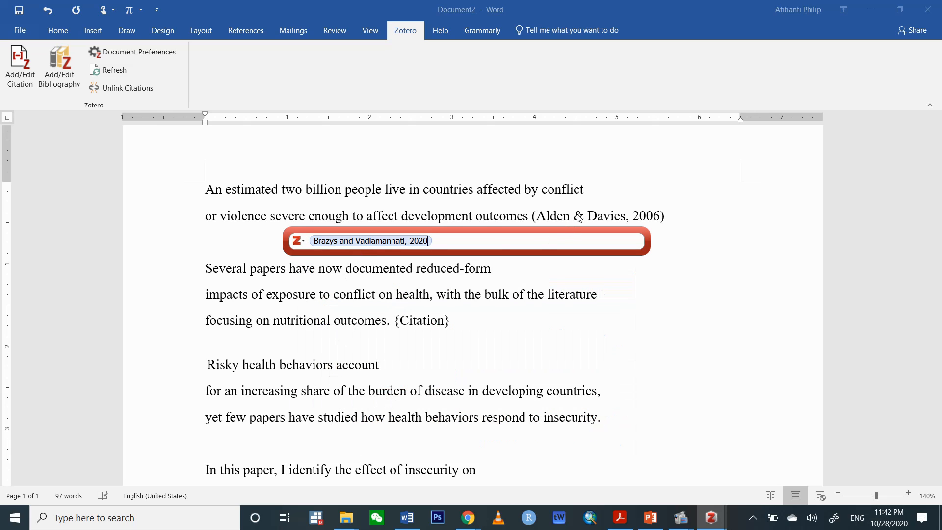
Step: In the classic citation view's editor, replace "&" with "and" between the authors and insert the edited citation
{"action": "left_click", "coordinate": [303, 243]}
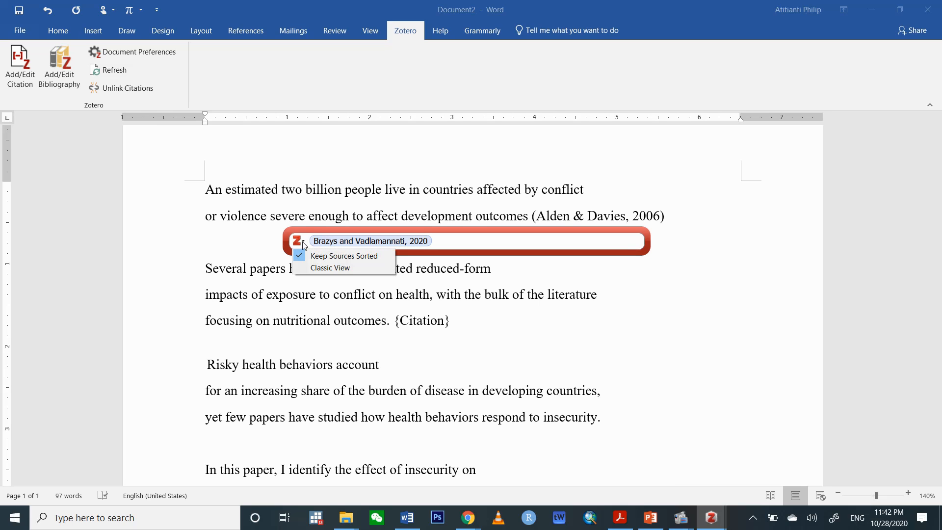
{"action": "left_click", "coordinate": [330, 267]}
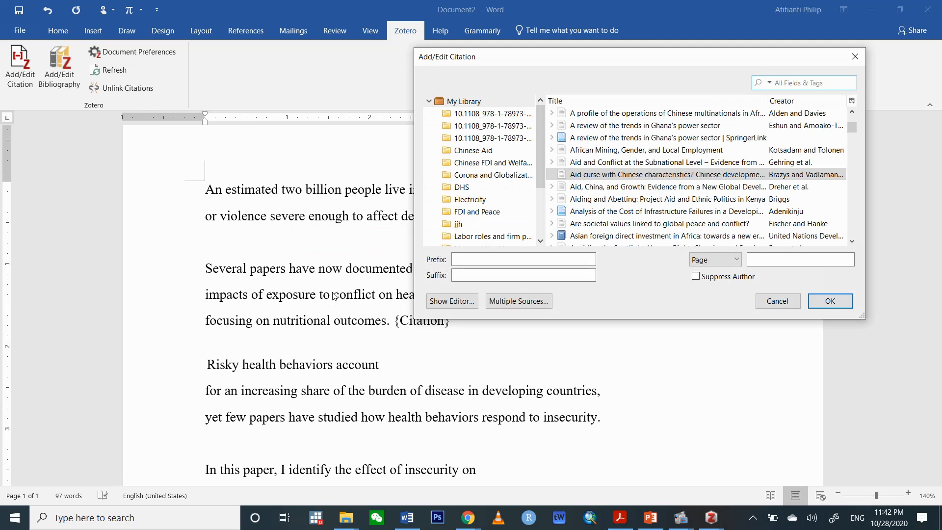
{"action": "left_click", "coordinate": [454, 307]}
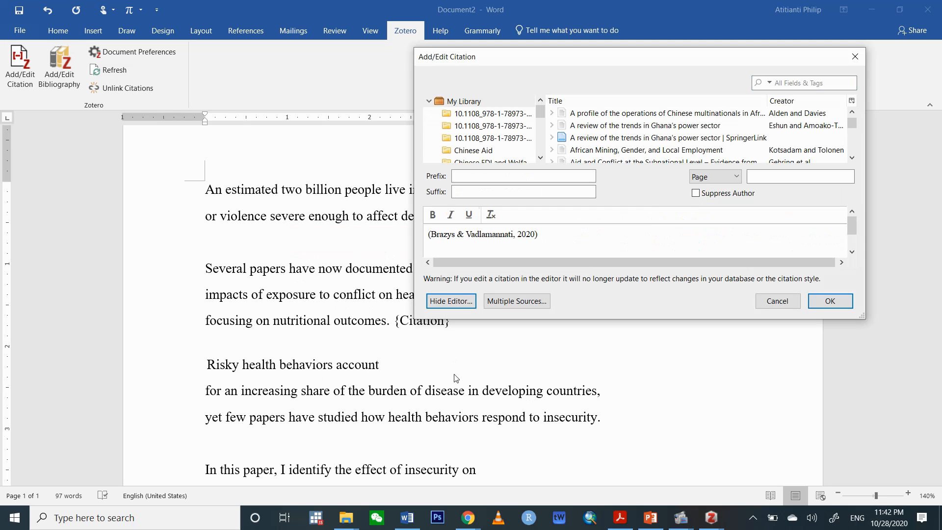
{"action": "double_click", "coordinate": [459, 234]}
{"action": "type", "text": "and"}
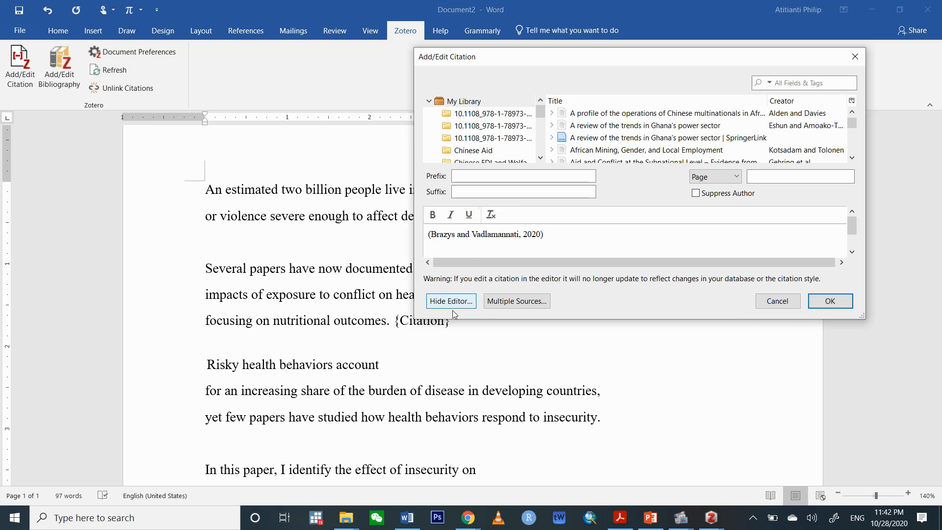
{"action": "left_click", "coordinate": [825, 301]}
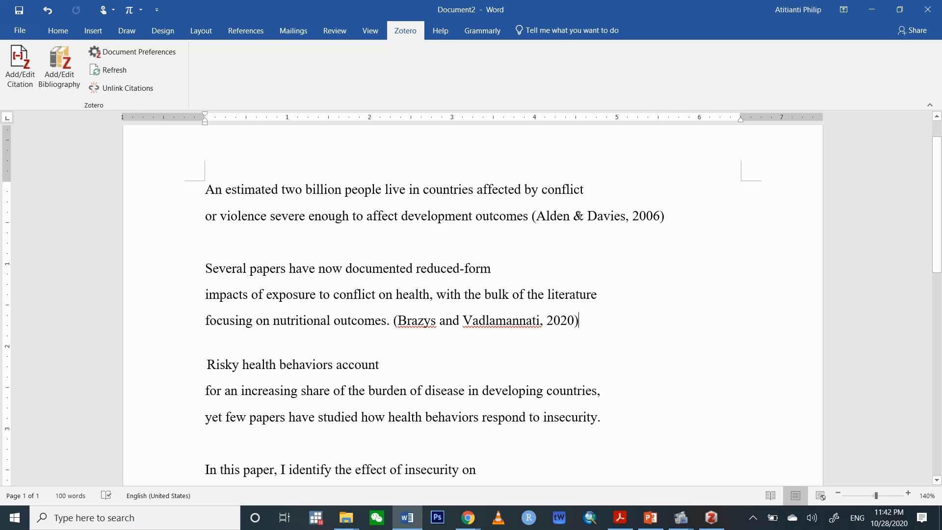
{"action": "left_click", "coordinate": [450, 320]}
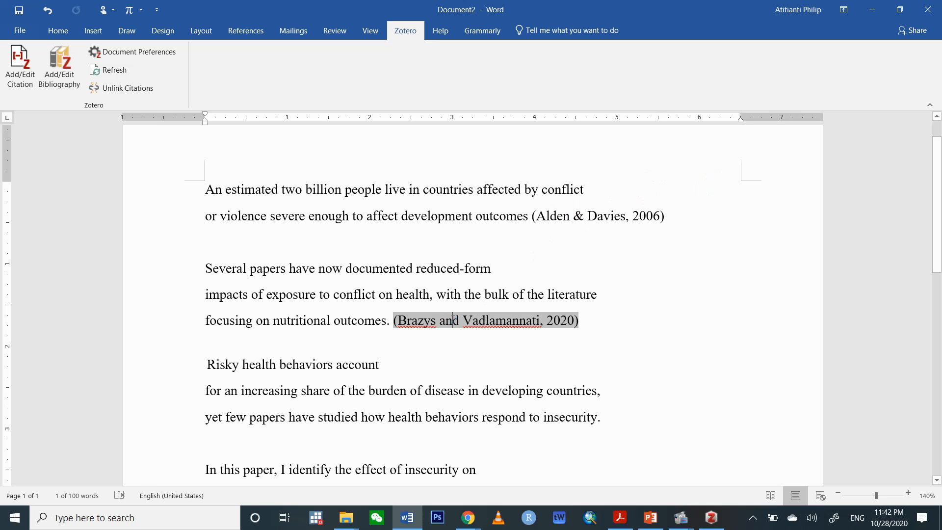
{"action": "left_click", "coordinate": [445, 365]}
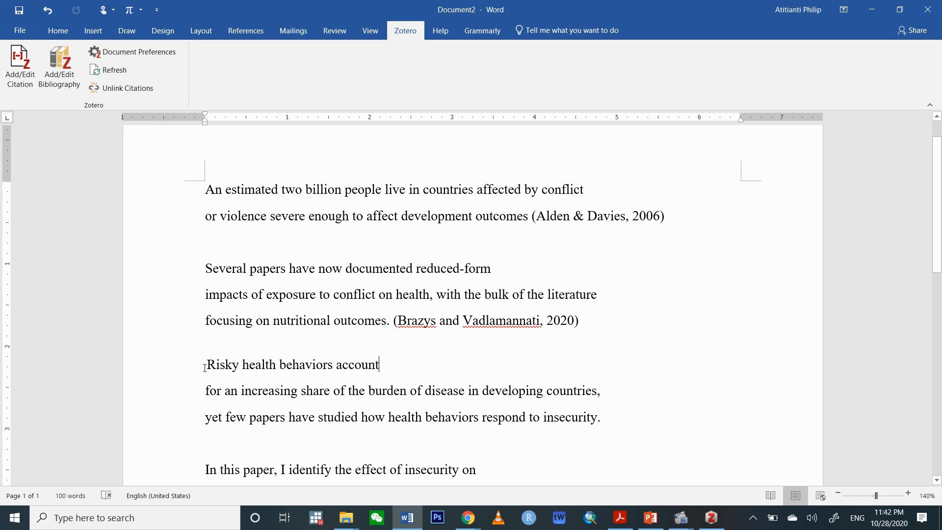
Step: Below the paragraph ending "in Mexico.", add a new line with an author's surname followed by "(2005) discovered"
{"action": "scroll", "coordinate": [245, 387], "scroll_direction": "down", "scroll_amount": 5}
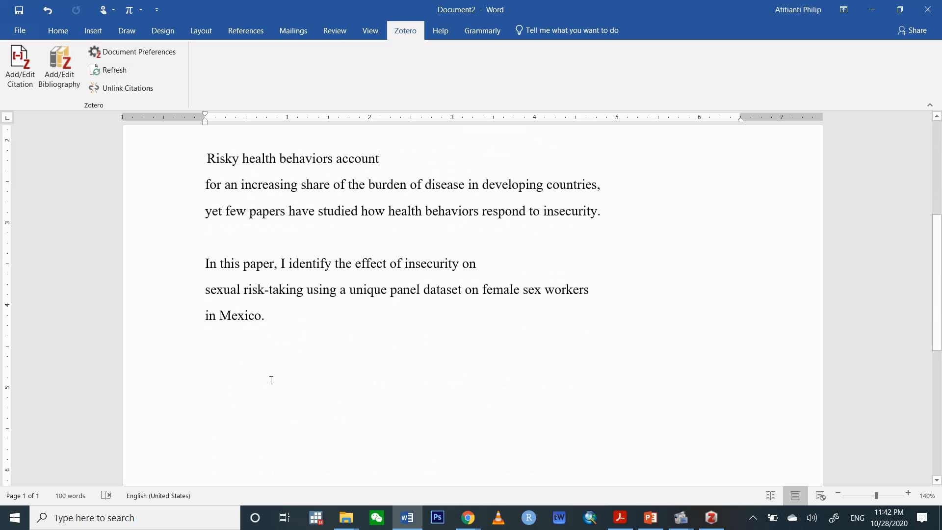
{"action": "key", "text": "Return"}
{"action": "key", "text": "Return"}
{"action": "type", "text": "Allen"}
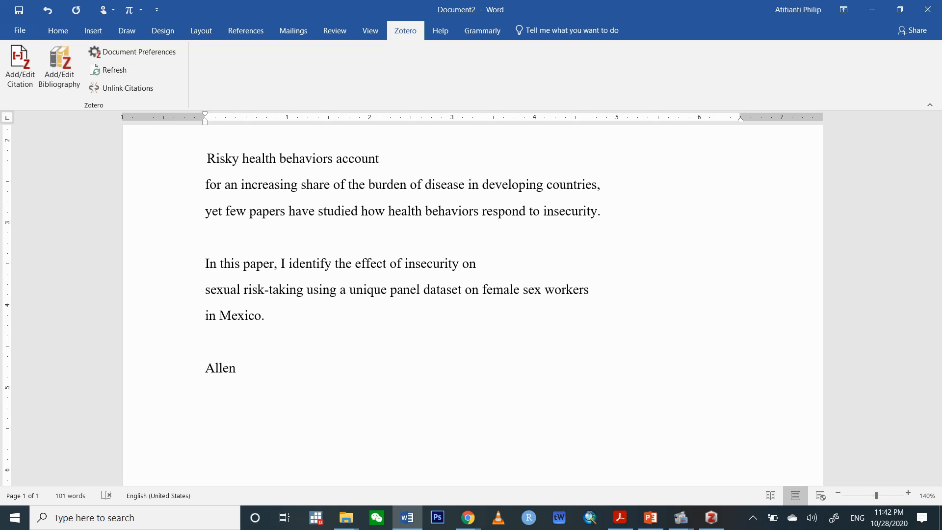
{"action": "type", "text": " ()"}
{"action": "type", "text": "200"}
{"action": "type", "text": "5"}
{"action": "key", "text": "Right"}
{"action": "type", "text": "discovered"}
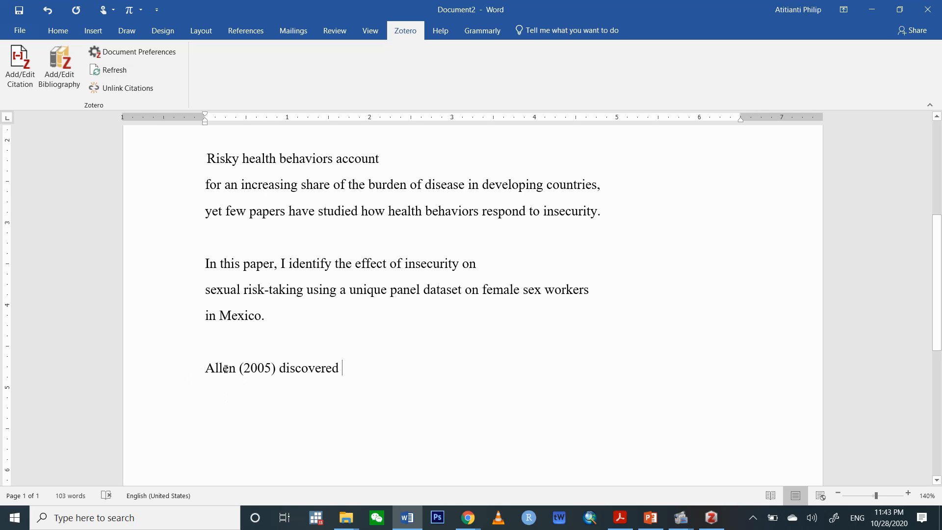
Step: Start a citation after "in Mexico.", search for "chinese" and pick "What determines Chinese outward FDI?" from 2012
{"action": "left_click", "coordinate": [244, 368]}
{"action": "scroll", "coordinate": [366, 366], "scroll_direction": "up", "scroll_amount": 1}
{"action": "scroll", "coordinate": [366, 366], "scroll_direction": "up", "scroll_amount": 1}
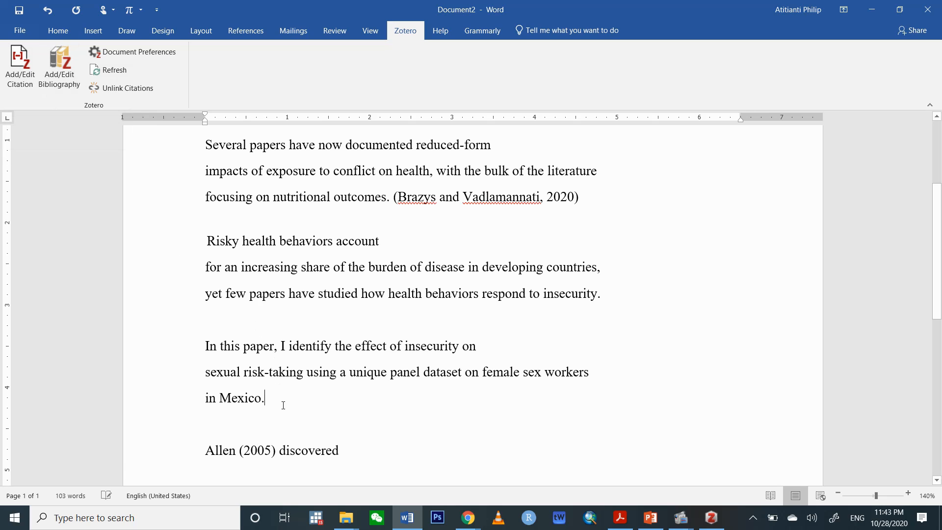
{"action": "left_click", "coordinate": [20, 64]}
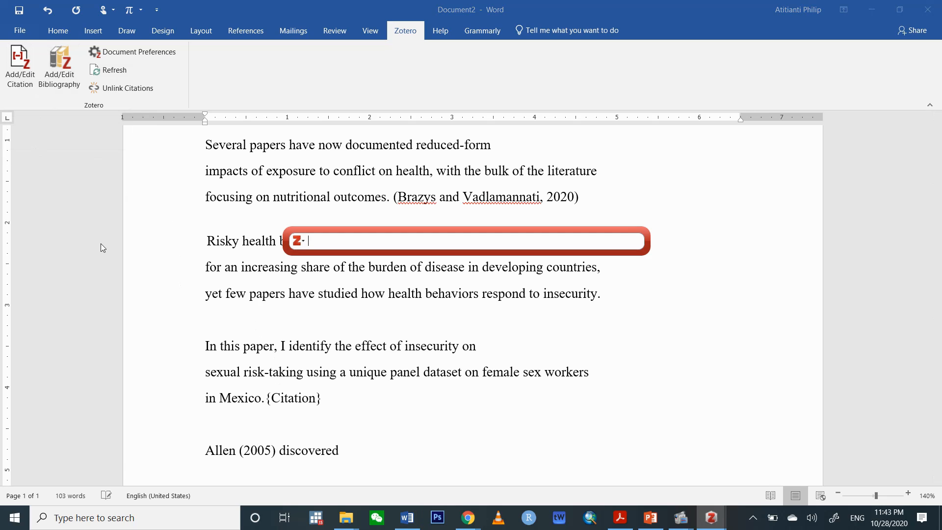
{"action": "type", "text": "chinese"}
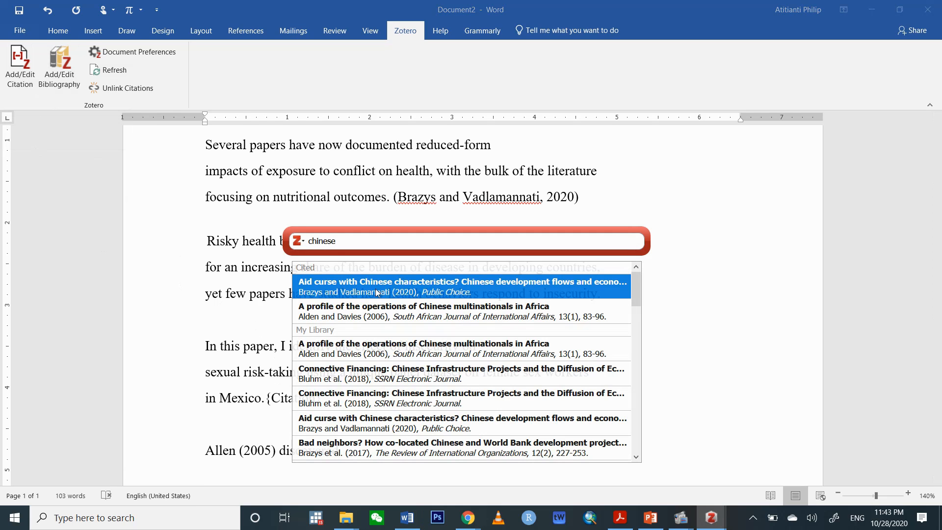
{"action": "scroll", "coordinate": [474, 340], "scroll_direction": "down", "scroll_amount": 3}
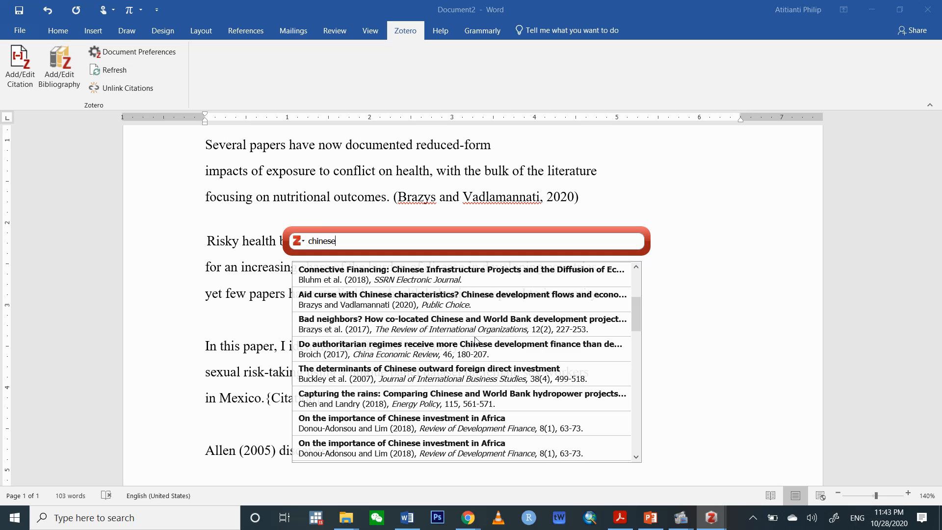
{"action": "scroll", "coordinate": [475, 340], "scroll_direction": "down", "scroll_amount": 2}
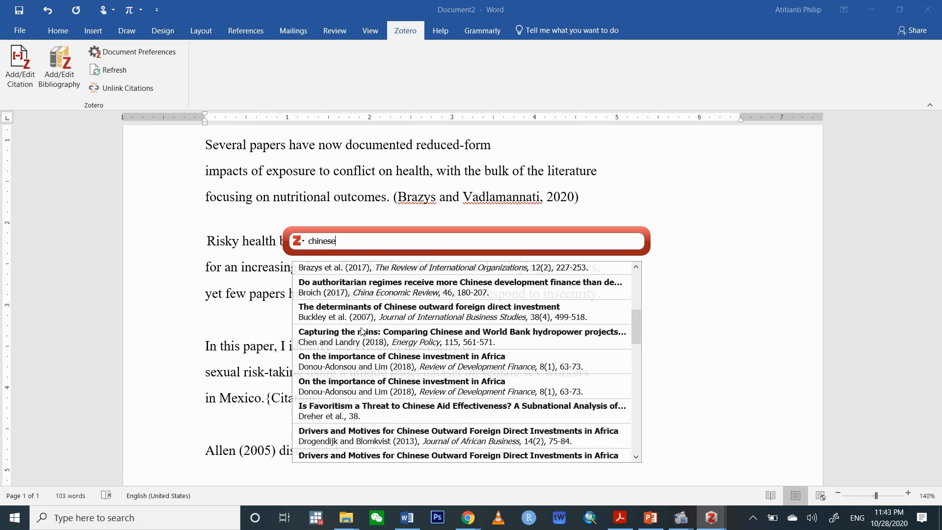
{"action": "scroll", "coordinate": [366, 330], "scroll_direction": "down", "scroll_amount": 6}
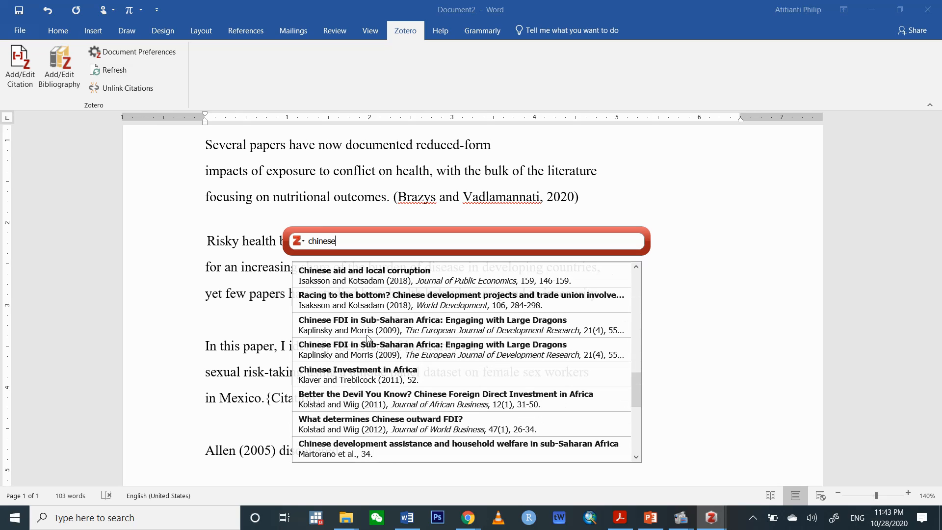
{"action": "left_click", "coordinate": [398, 424]}
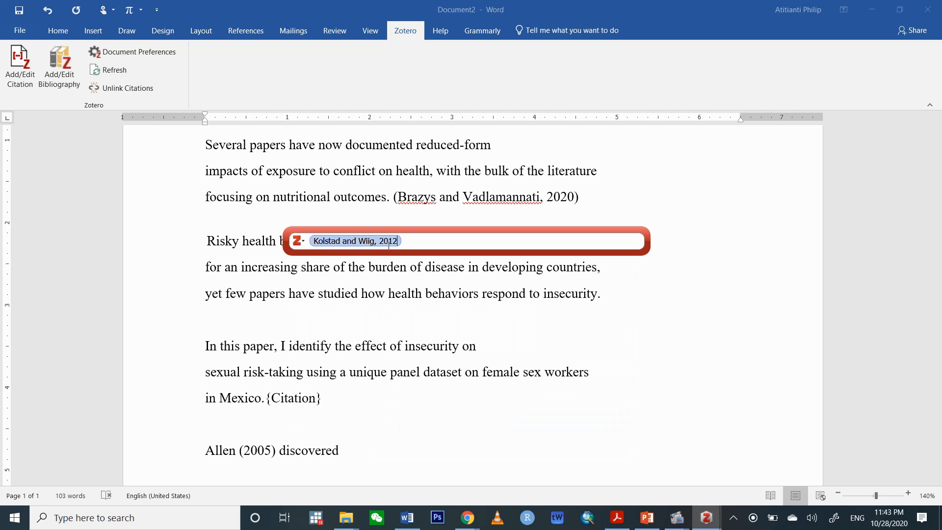
Step: In the classic citation view, suppress the author for this source and insert the year-only citation
{"action": "left_click", "coordinate": [302, 243]}
{"action": "left_click", "coordinate": [337, 266]}
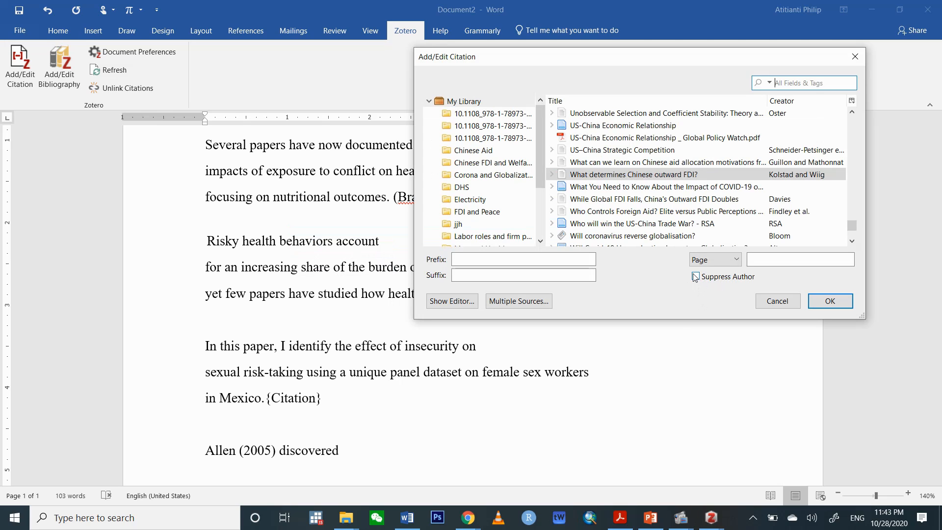
{"action": "left_click", "coordinate": [696, 277]}
{"action": "left_click", "coordinate": [838, 302]}
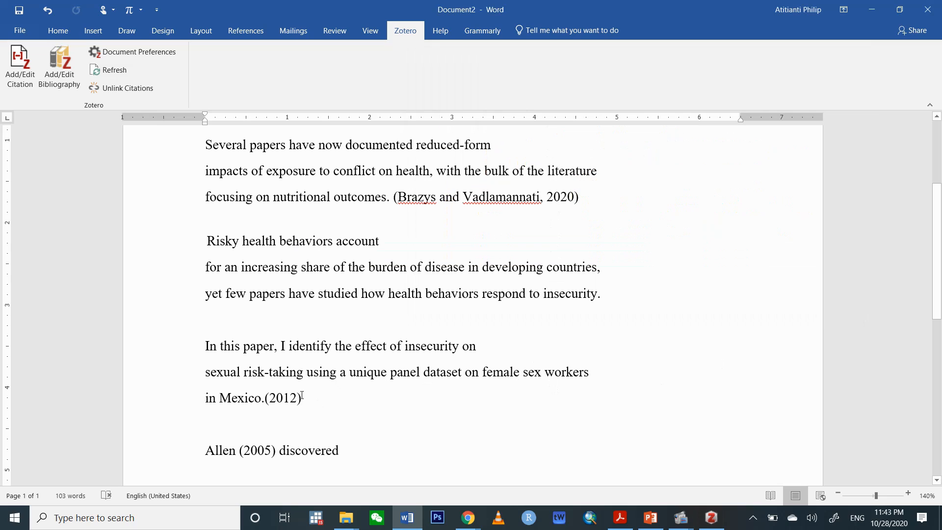
Step: Add an author's surname before the "(2012)" citation, with spaces separating it from "Mexico." and the year
{"action": "left_click", "coordinate": [287, 398]}
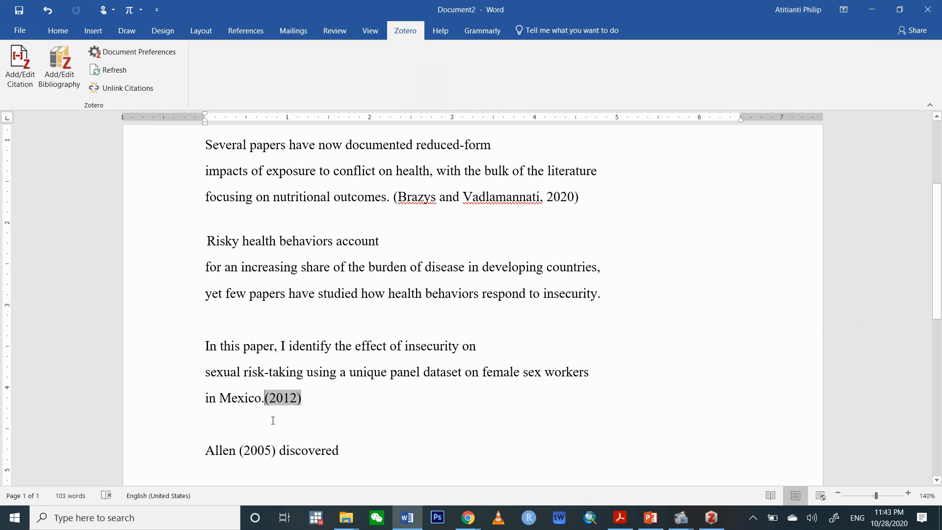
{"action": "type", "text": "Allen"}
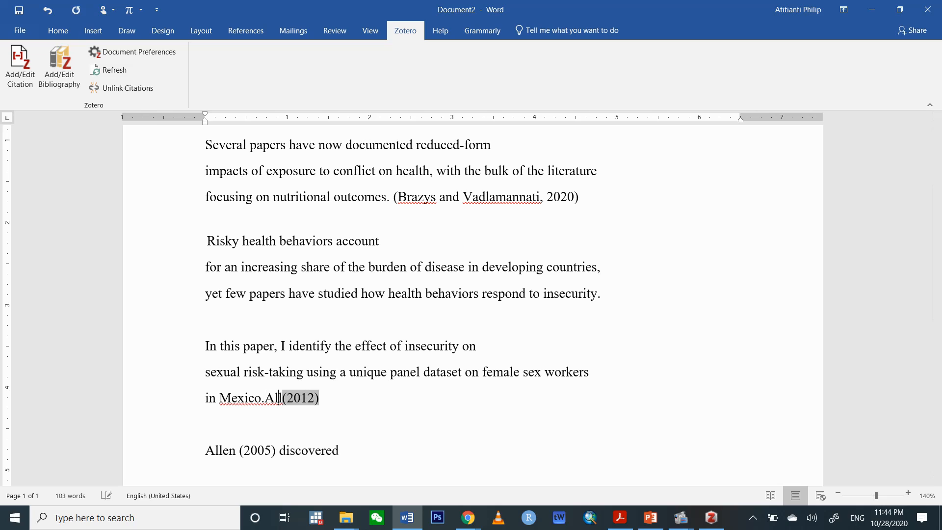
{"action": "left_click", "coordinate": [265, 399]}
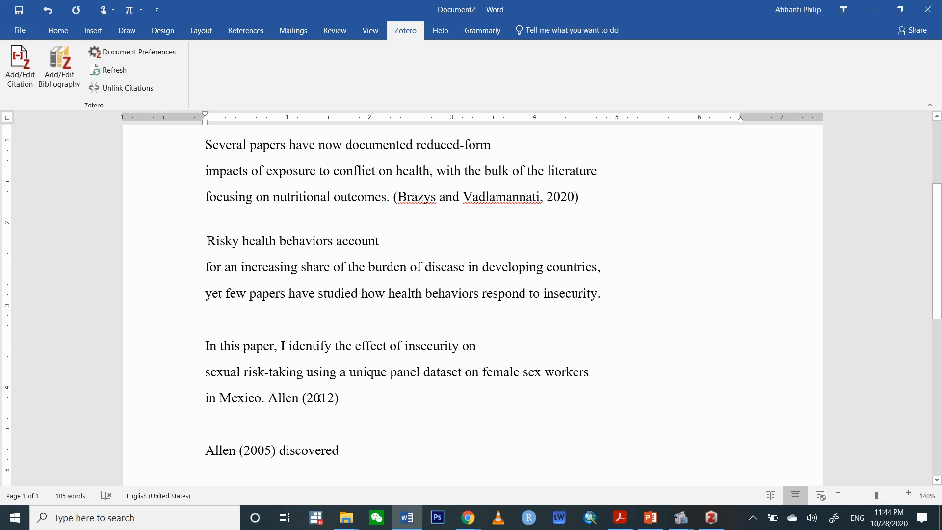
{"action": "left_click", "coordinate": [319, 397]}
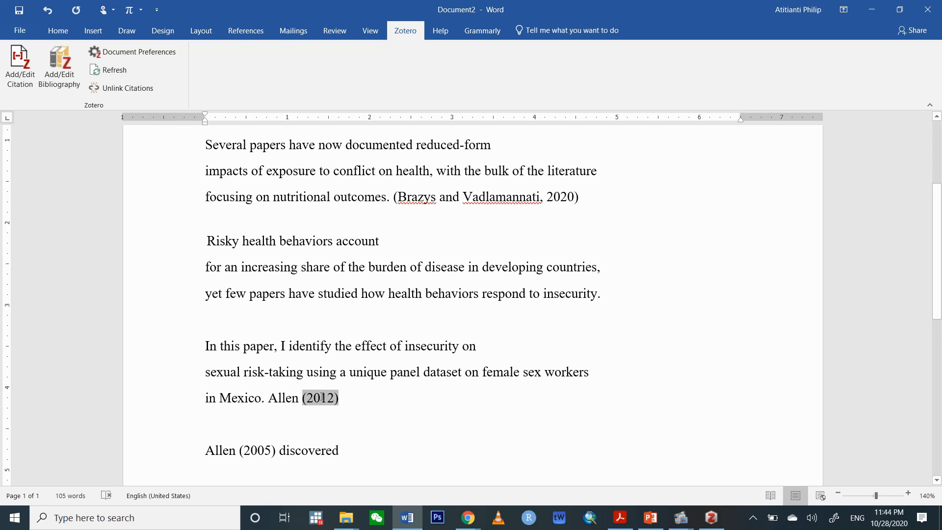
{"action": "left_click", "coordinate": [347, 400]}
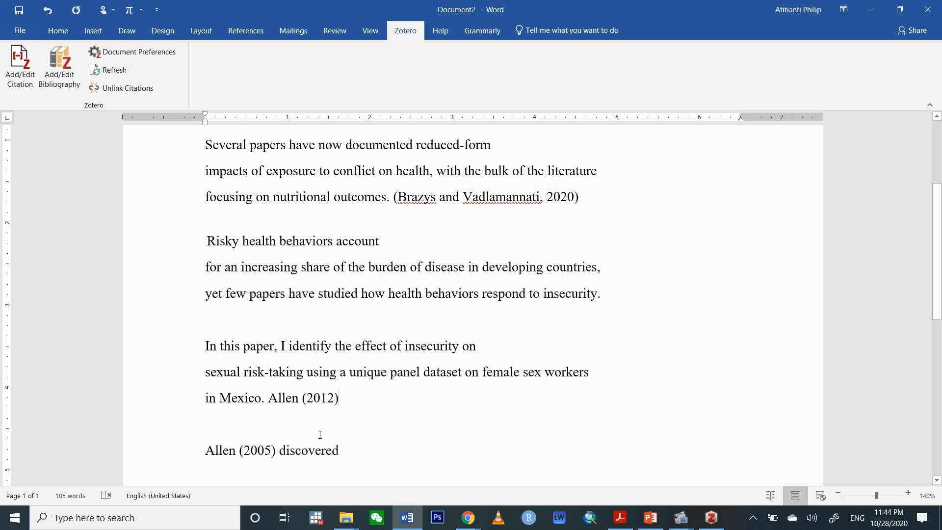
{"action": "scroll", "coordinate": [347, 399], "scroll_direction": "down", "scroll_amount": 3}
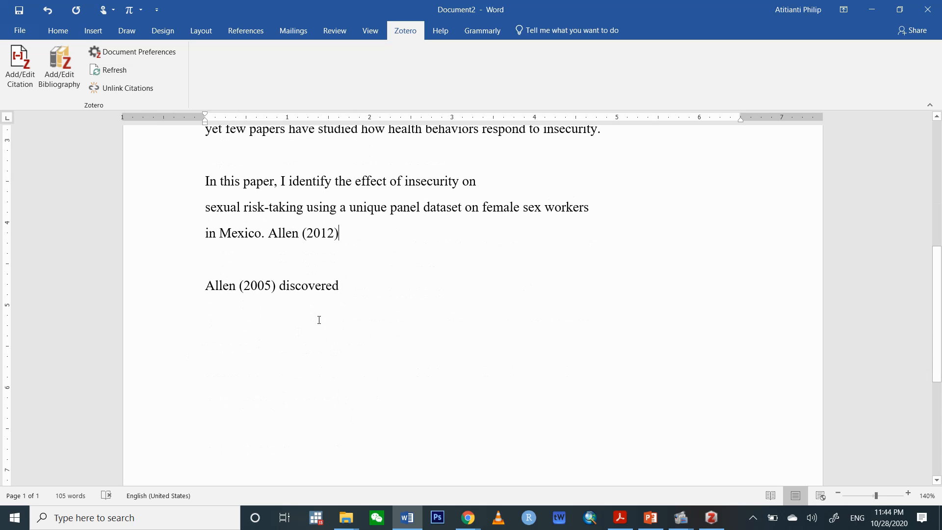
{"action": "scroll", "coordinate": [319, 320], "scroll_direction": "up", "scroll_amount": 4}
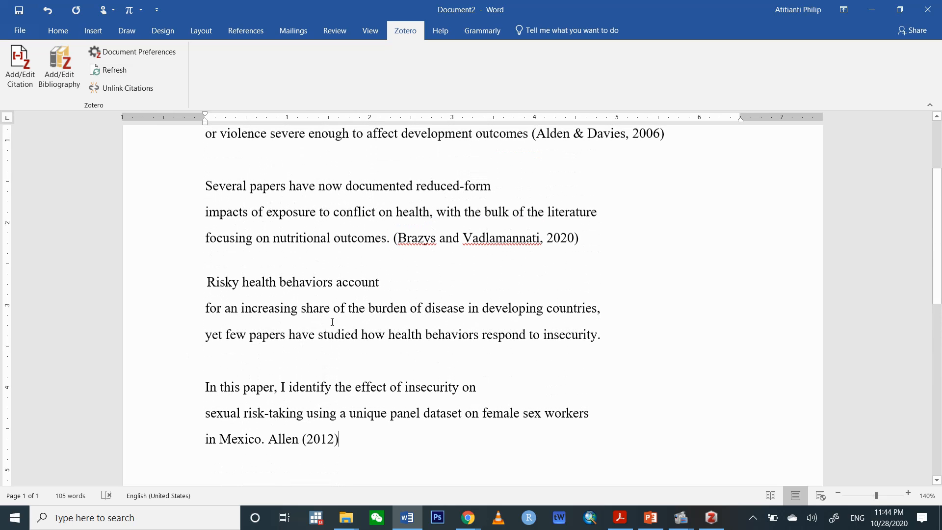
Step: Insert the bibliography on a new line below the one ending "(2005) discovered" and look through its entries
{"action": "scroll", "coordinate": [332, 321], "scroll_direction": "down", "scroll_amount": 3}
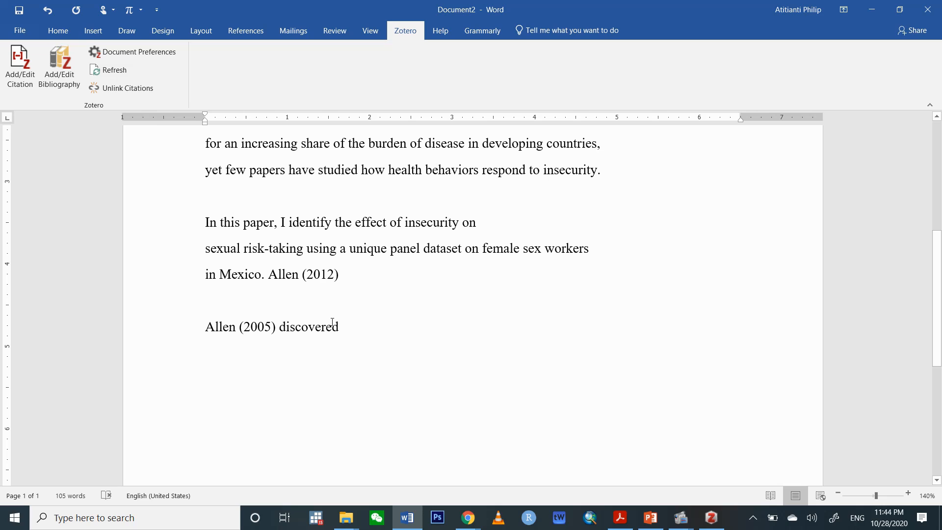
{"action": "left_click", "coordinate": [351, 331]}
{"action": "key", "text": "Return"}
{"action": "left_click", "coordinate": [55, 74]}
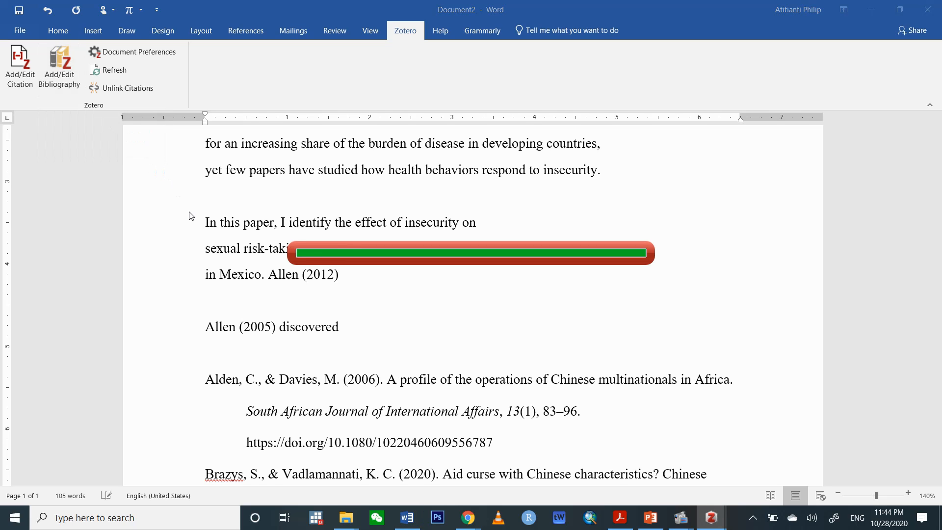
{"action": "scroll", "coordinate": [241, 251], "scroll_direction": "down", "scroll_amount": 5}
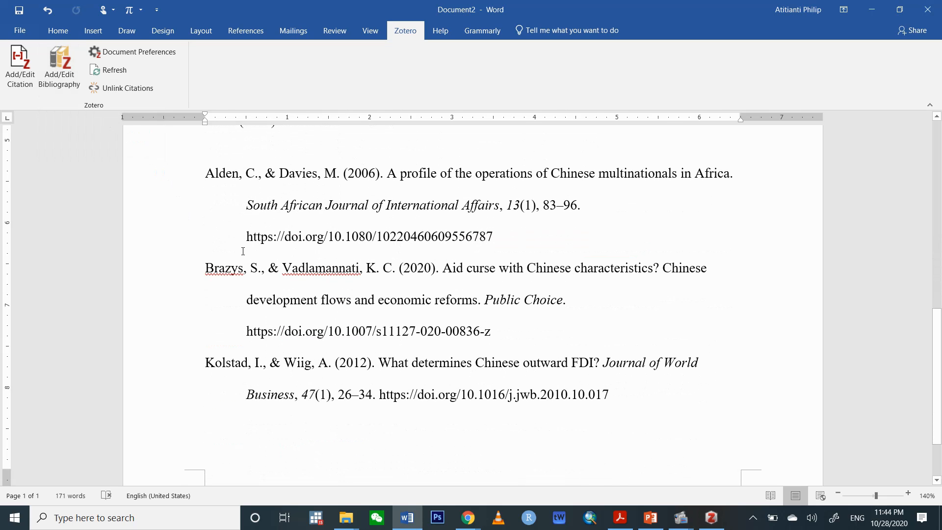
{"action": "scroll", "coordinate": [250, 250], "scroll_direction": "up", "scroll_amount": 3}
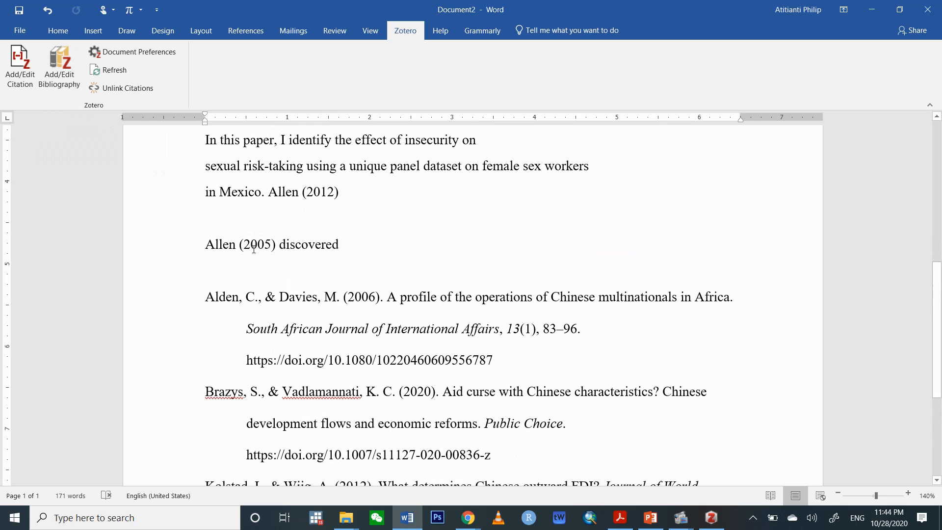
{"action": "scroll", "coordinate": [255, 248], "scroll_direction": "down", "scroll_amount": 2}
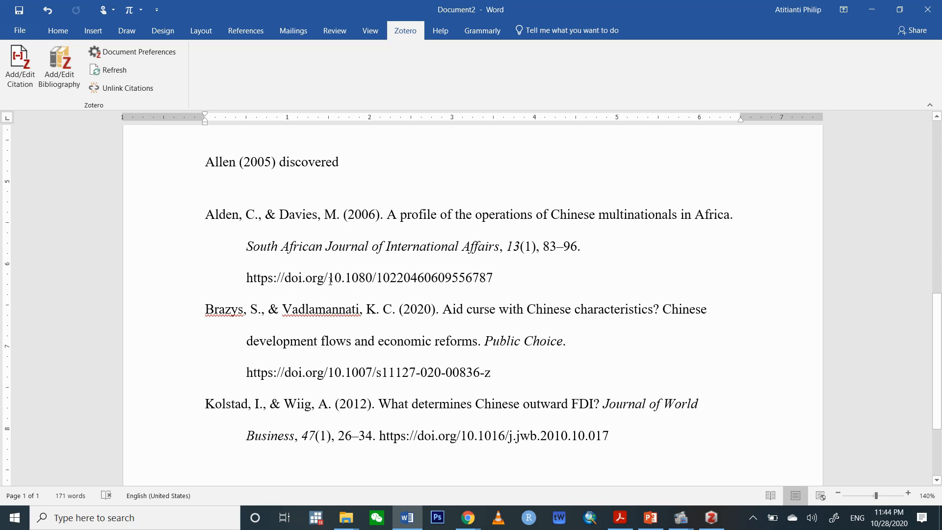
{"action": "scroll", "coordinate": [330, 278], "scroll_direction": "up", "scroll_amount": 1}
Step: Change the document's citation style to Elsevier - Harvard (with titles) and review the bibliography and the in-text citations
{"action": "left_click", "coordinate": [374, 301]}
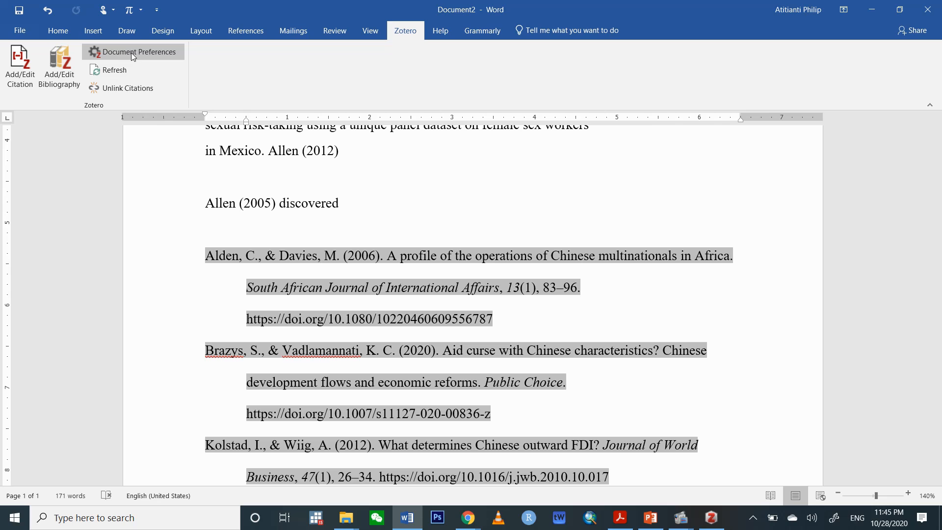
{"action": "left_click", "coordinate": [157, 54]}
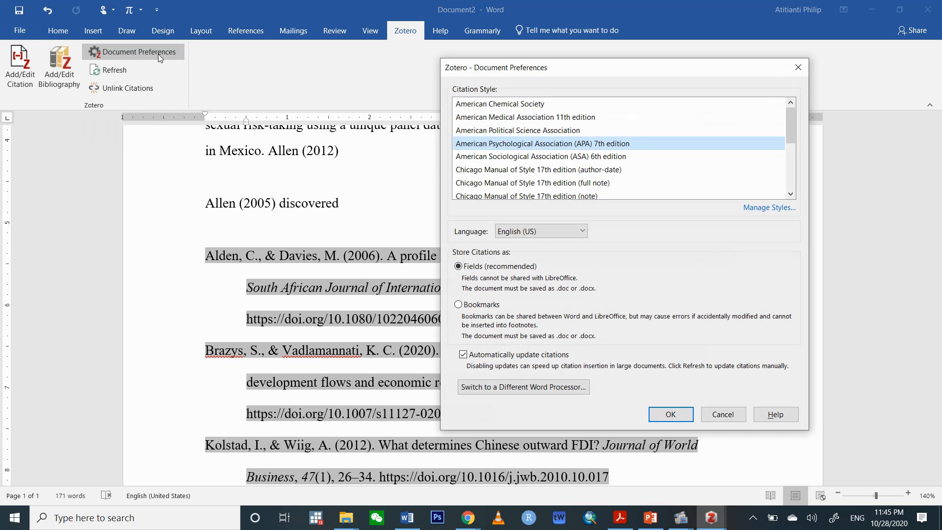
{"action": "left_click_drag", "start_coordinate": [792, 127], "coordinate": [769, 146]}
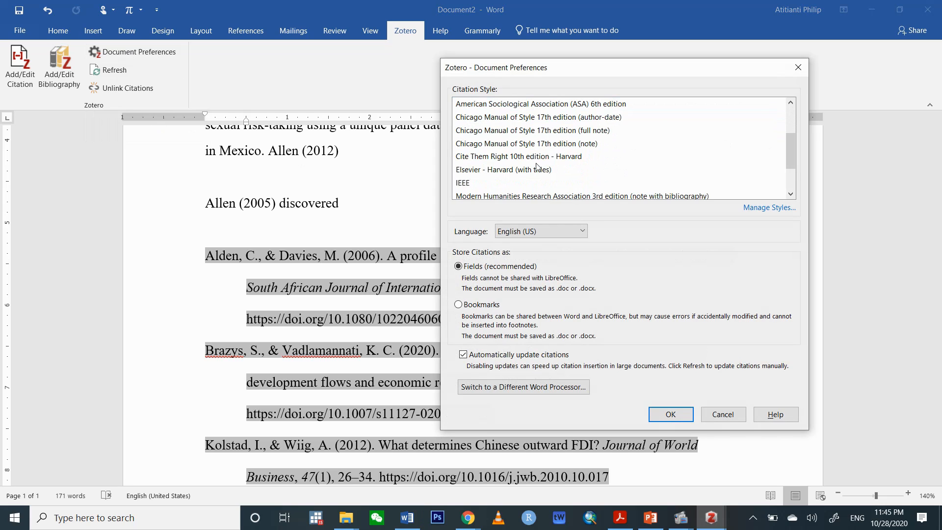
{"action": "left_click", "coordinate": [510, 171]}
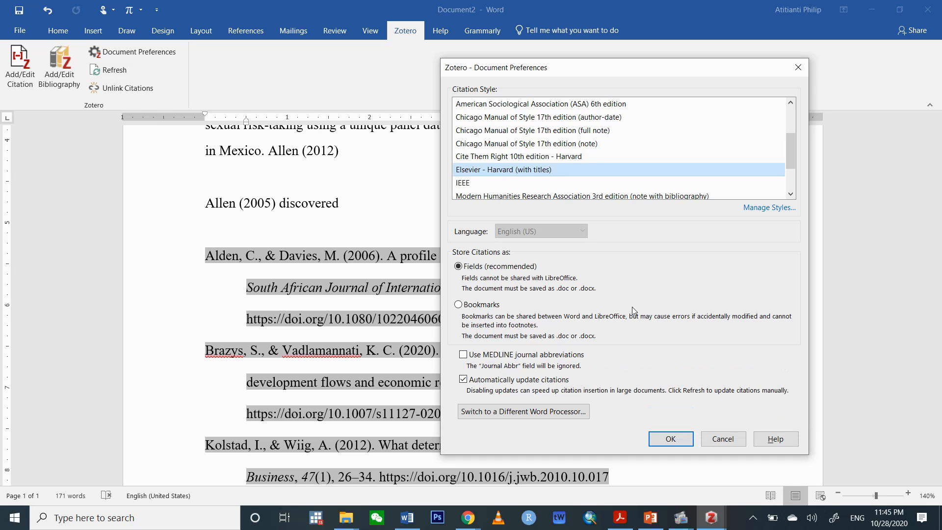
{"action": "left_click", "coordinate": [670, 438]}
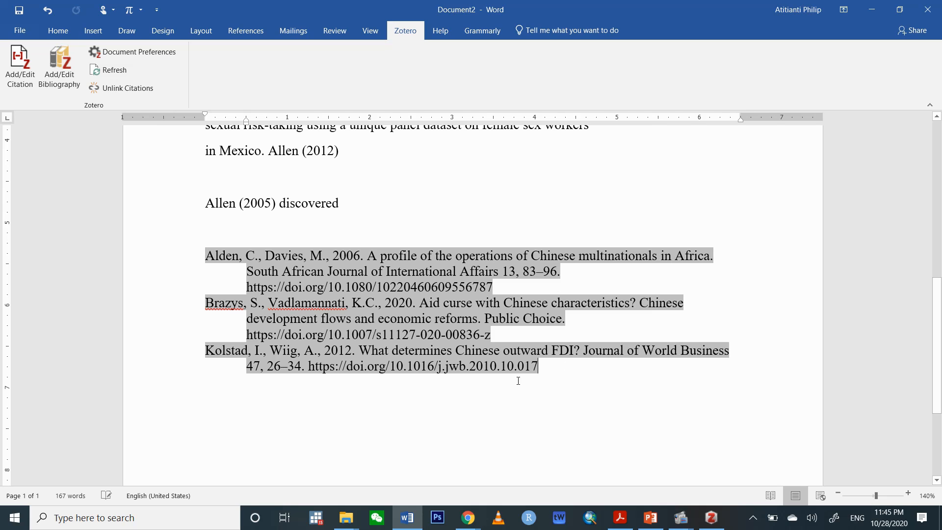
{"action": "left_click", "coordinate": [518, 405]}
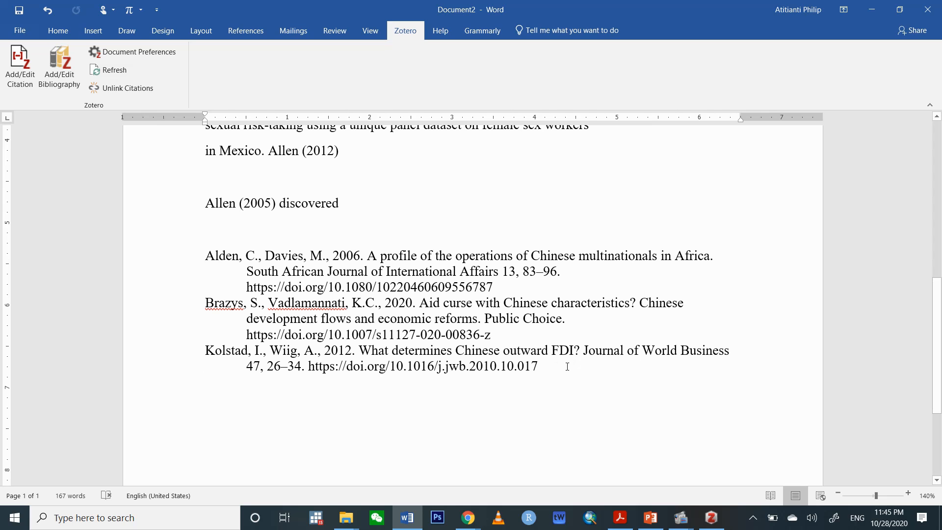
{"action": "scroll", "coordinate": [564, 364], "scroll_direction": "up", "scroll_amount": 3}
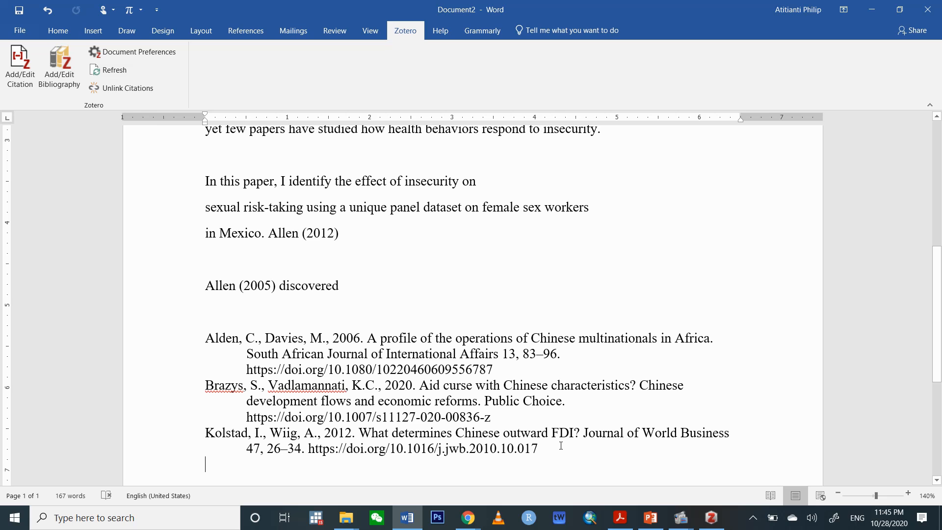
{"action": "scroll", "coordinate": [560, 445], "scroll_direction": "up", "scroll_amount": 1}
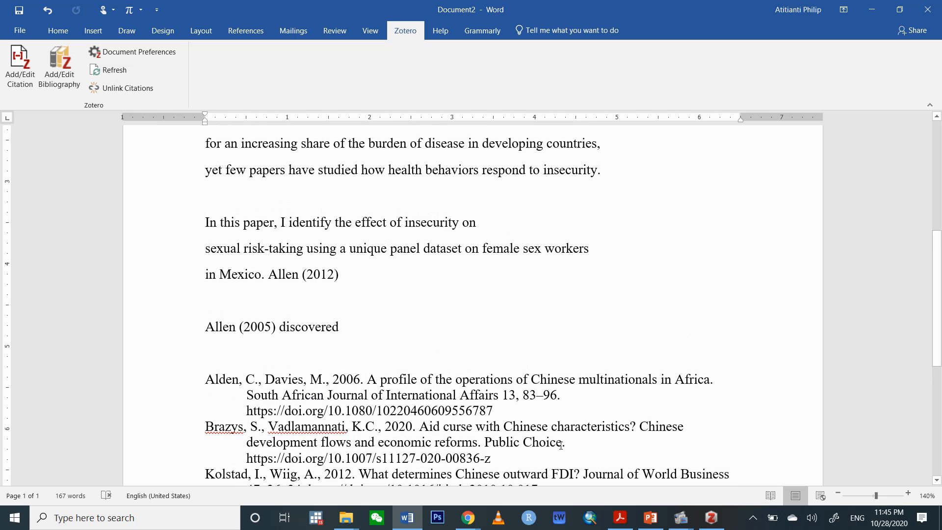
{"action": "scroll", "coordinate": [561, 445], "scroll_direction": "up", "scroll_amount": 2}
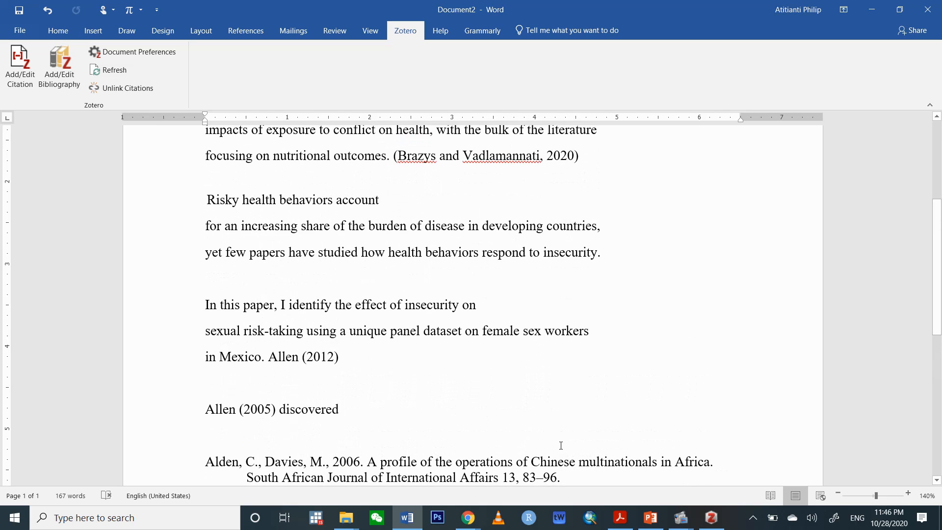
{"action": "scroll", "coordinate": [560, 445], "scroll_direction": "up", "scroll_amount": 2}
{"action": "scroll", "coordinate": [561, 445], "scroll_direction": "up", "scroll_amount": 3}
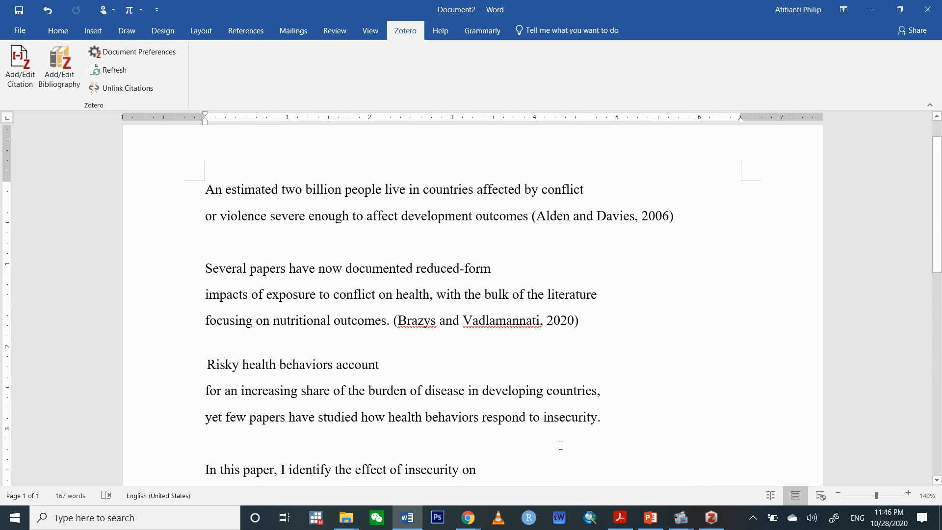